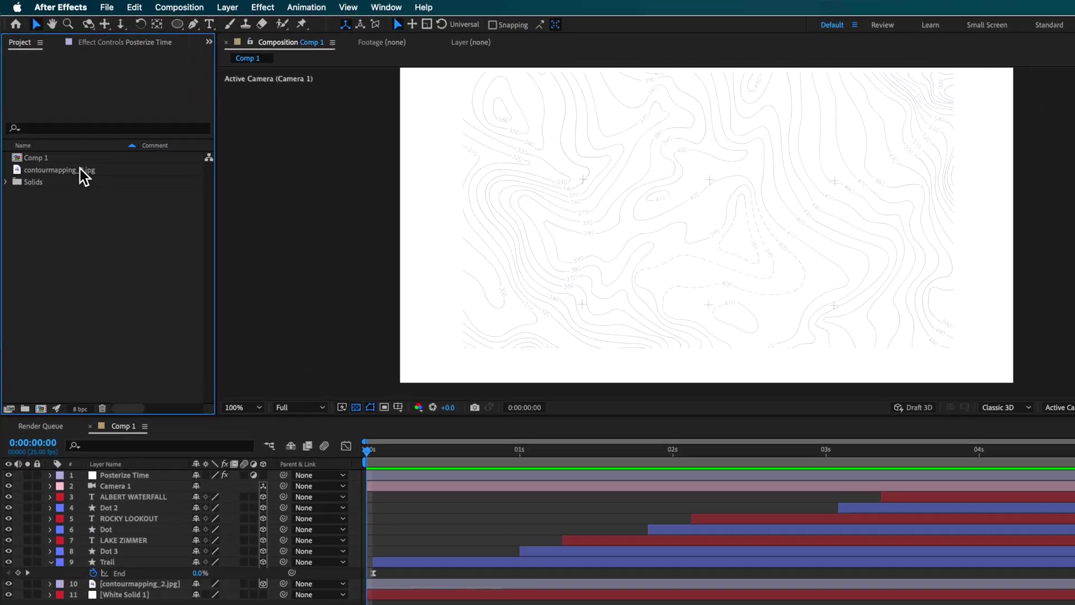
Open the contourmapping_2.jpg footage for viewing and zoom out to examine the whole contour map.
double_click(73, 211)
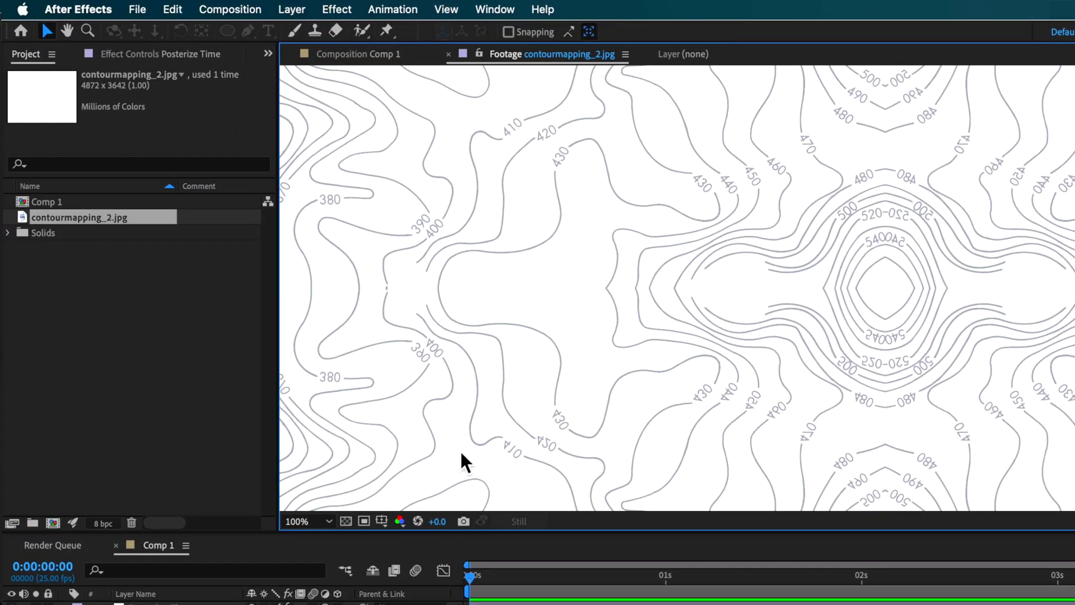
key(comma)
key(comma)
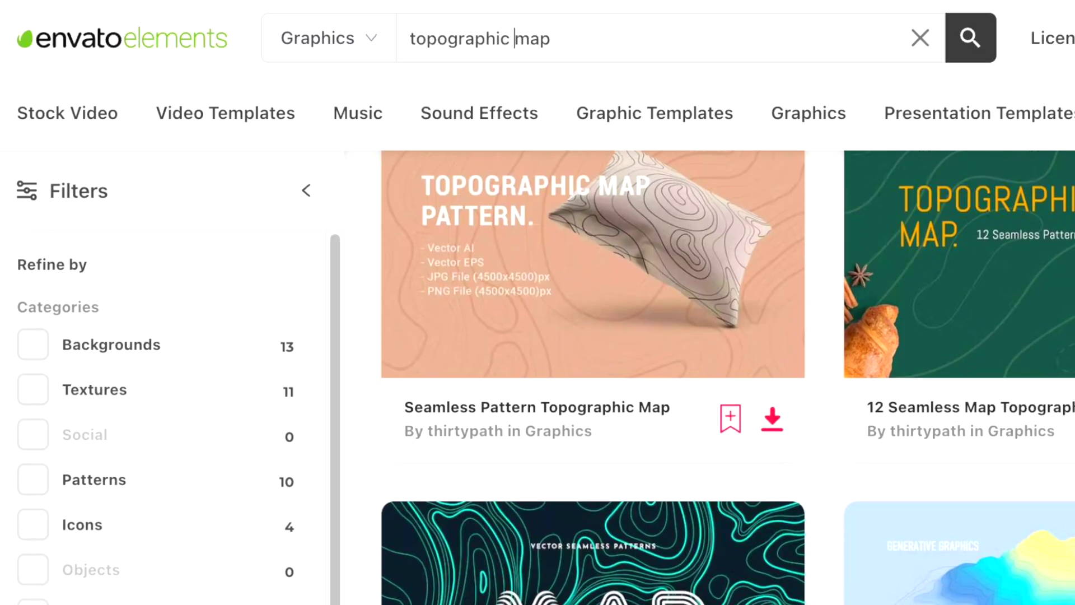
Browse Envato Elements' topographic map graphics, the Contour Mapping item page and the paper texture graphics.
scroll(723, 370, down, 5)
scroll(616, 336, down, 10)
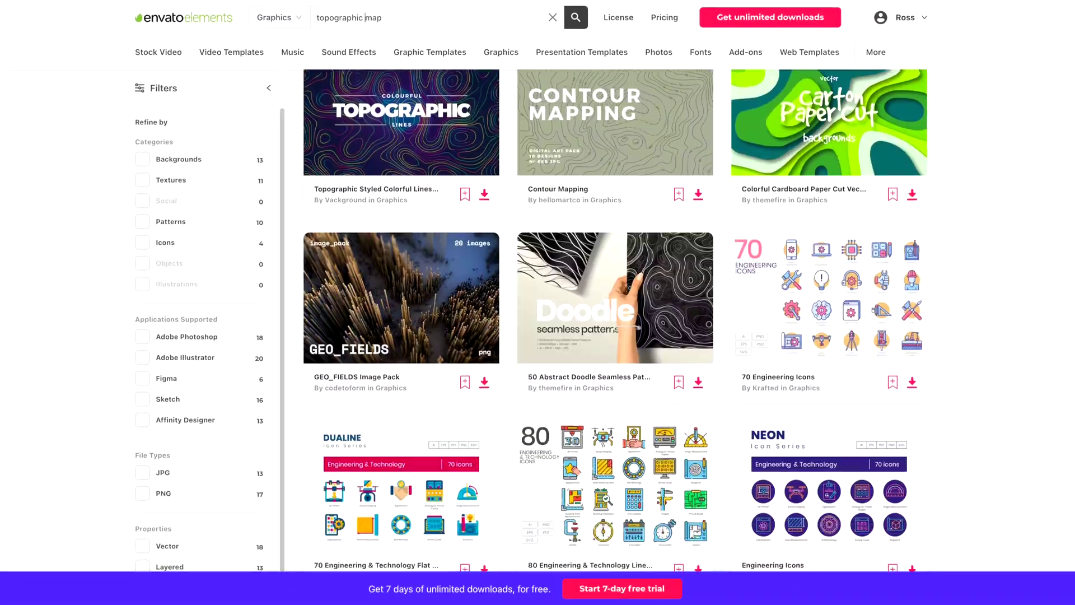
scroll(616, 319, down, 10)
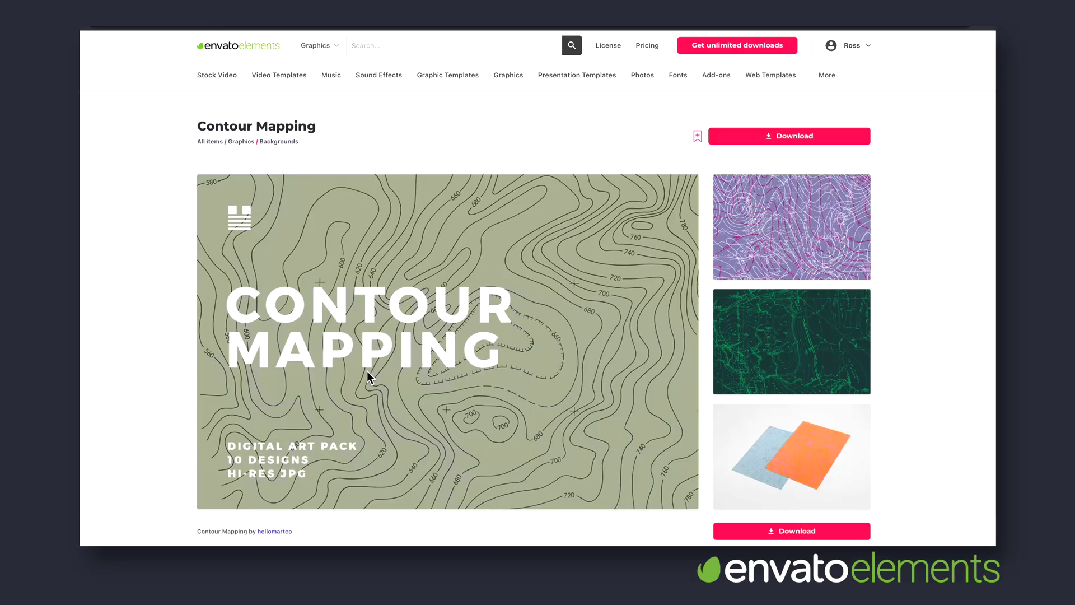
scroll(370, 378, down, 1)
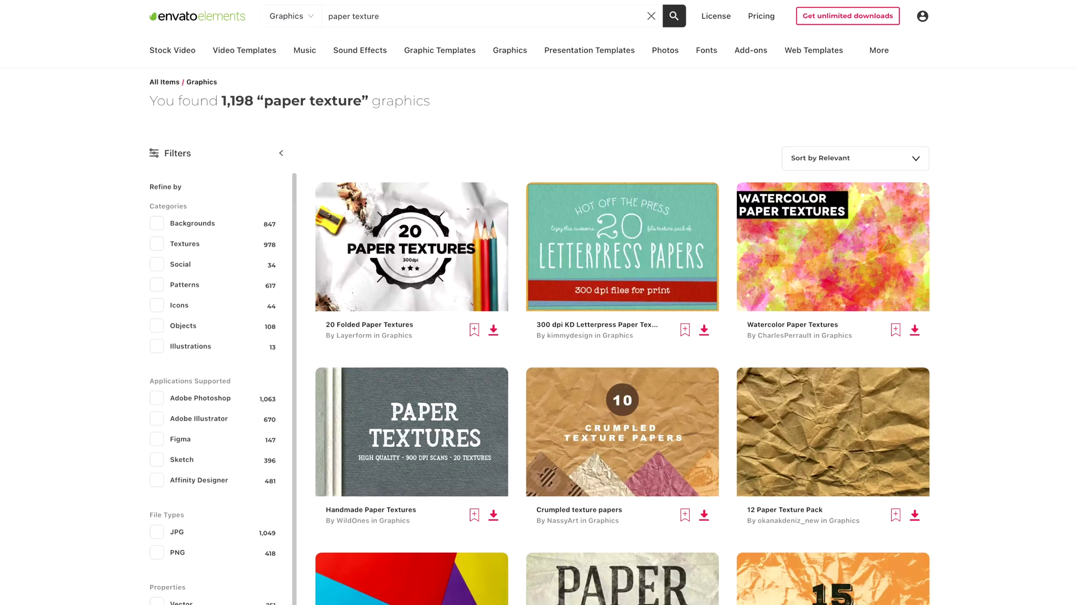
scroll(540, 336, down, 5)
scroll(540, 336, down, 5)
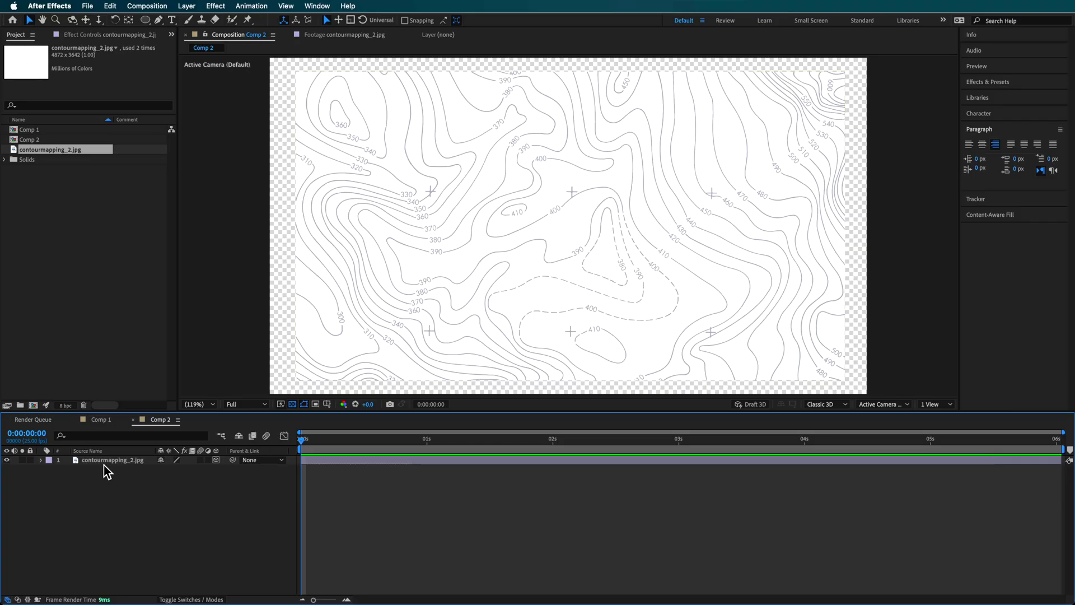
Add a white 1920 x 1080 px solid to Comp 2 and place it beneath the contour map layer.
click(104, 463)
click(299, 542)
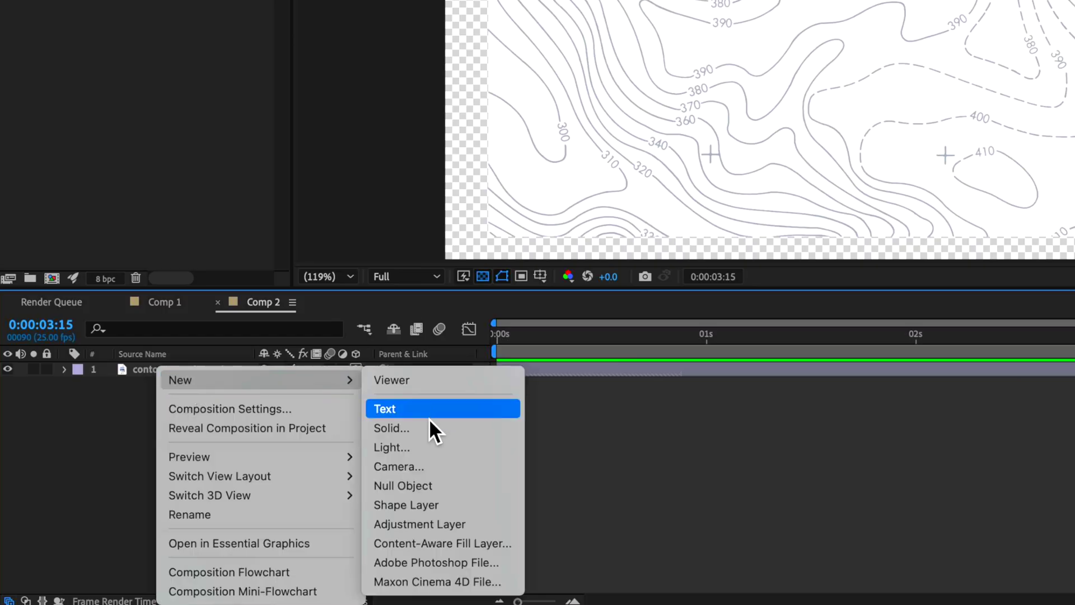
click(431, 424)
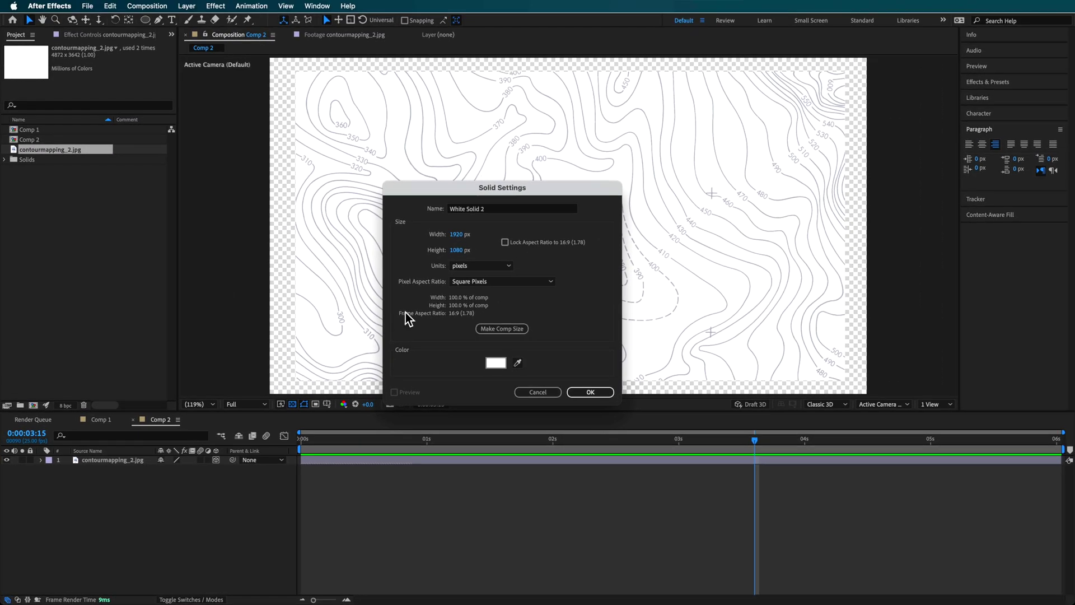
click(974, 259)
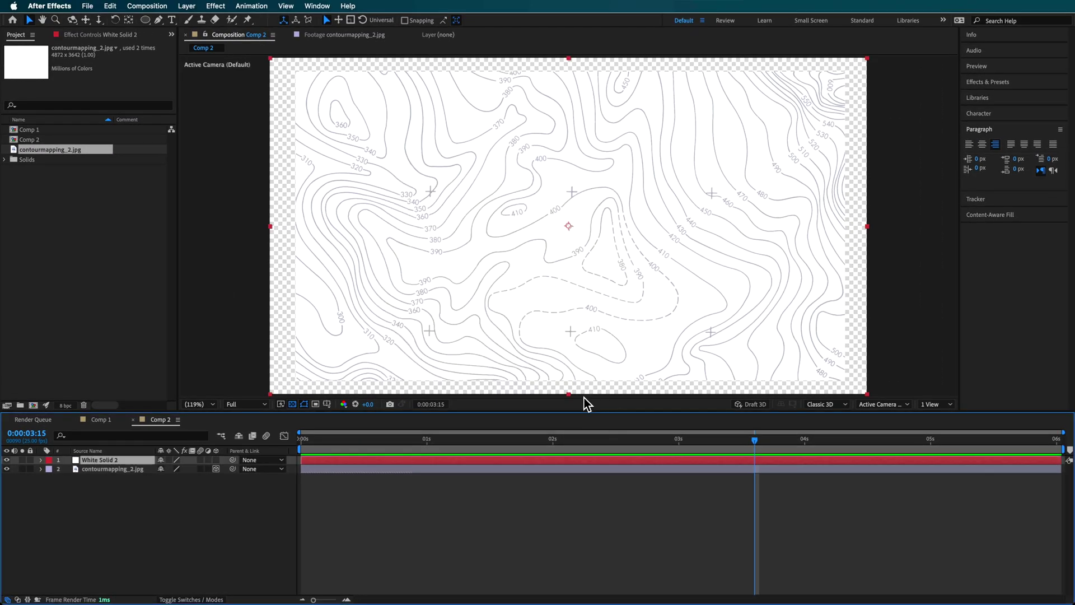
drag(97, 463, 104, 496)
click(214, 489)
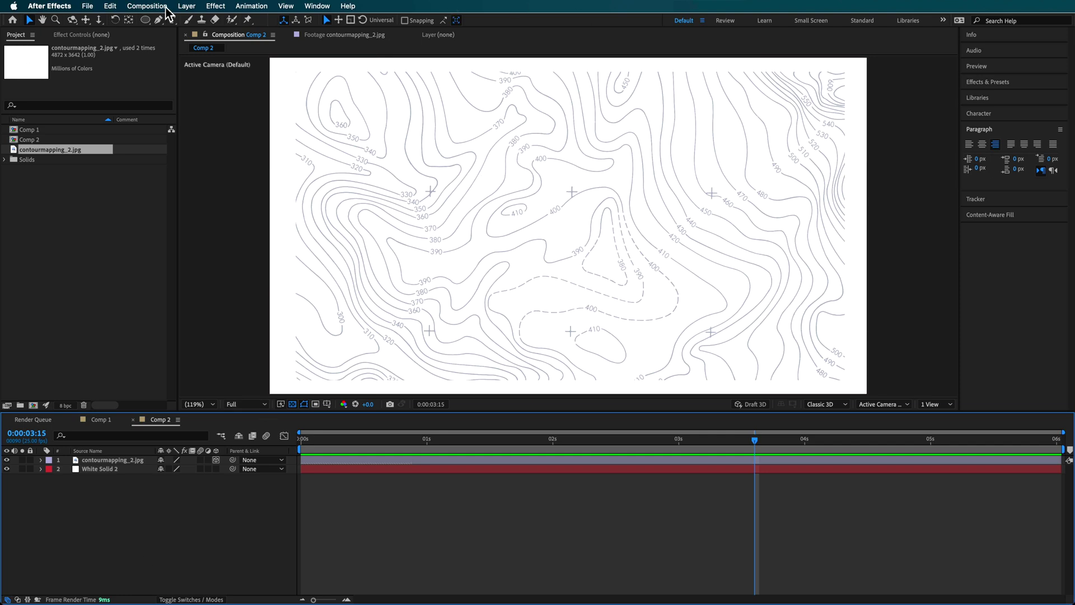
Set up the Pen tool with no fill and a dark grey 494949 stroke 5 px wide.
click(159, 20)
click(97, 507)
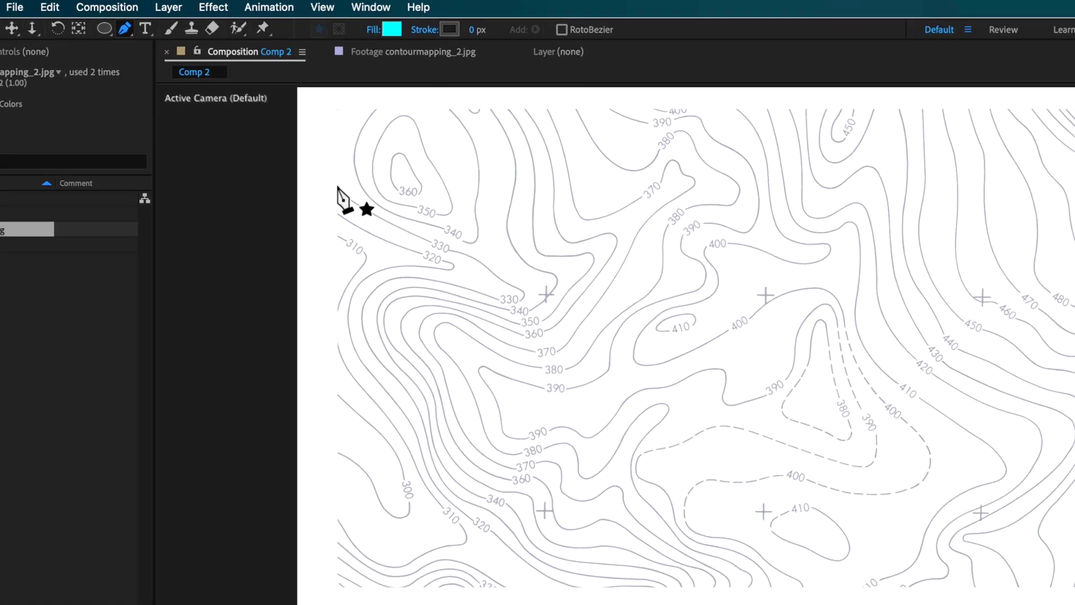
click(300, 128)
click(375, 31)
click(356, 96)
click(485, 190)
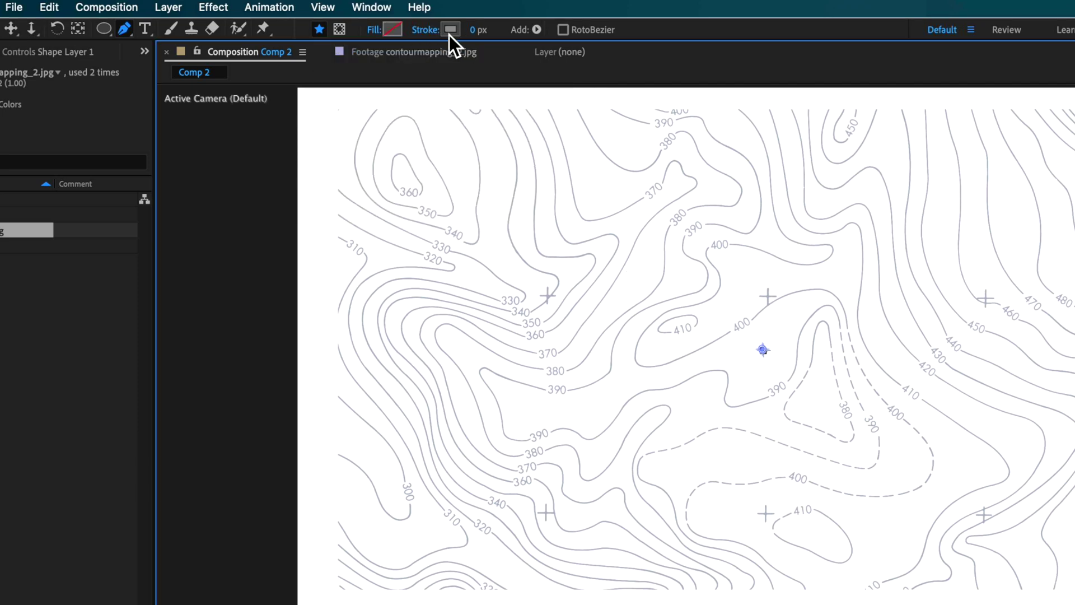
click(450, 31)
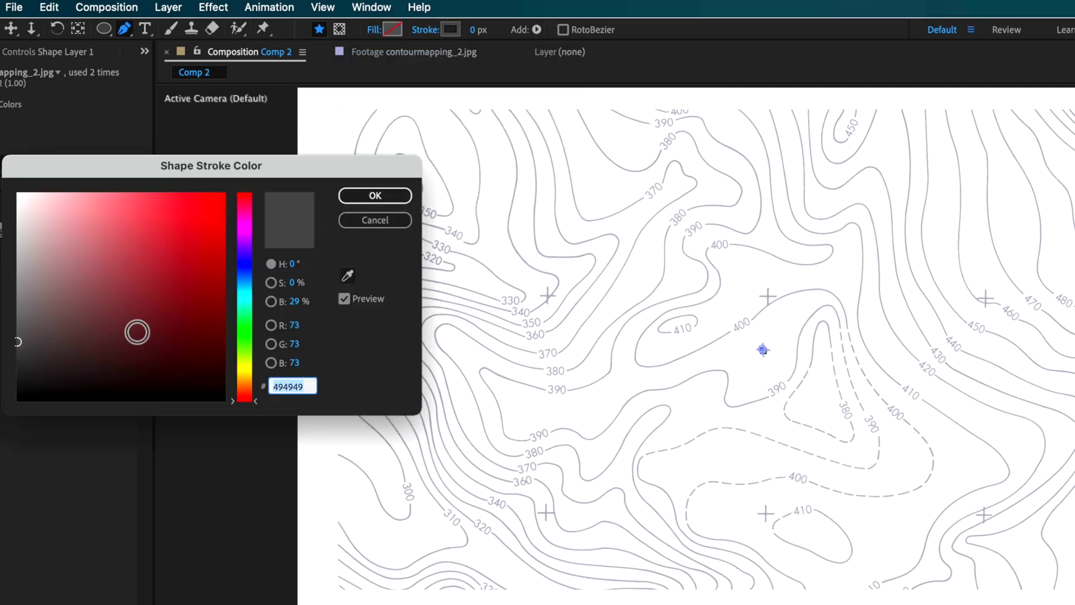
click(376, 196)
drag(479, 34, 489, 43)
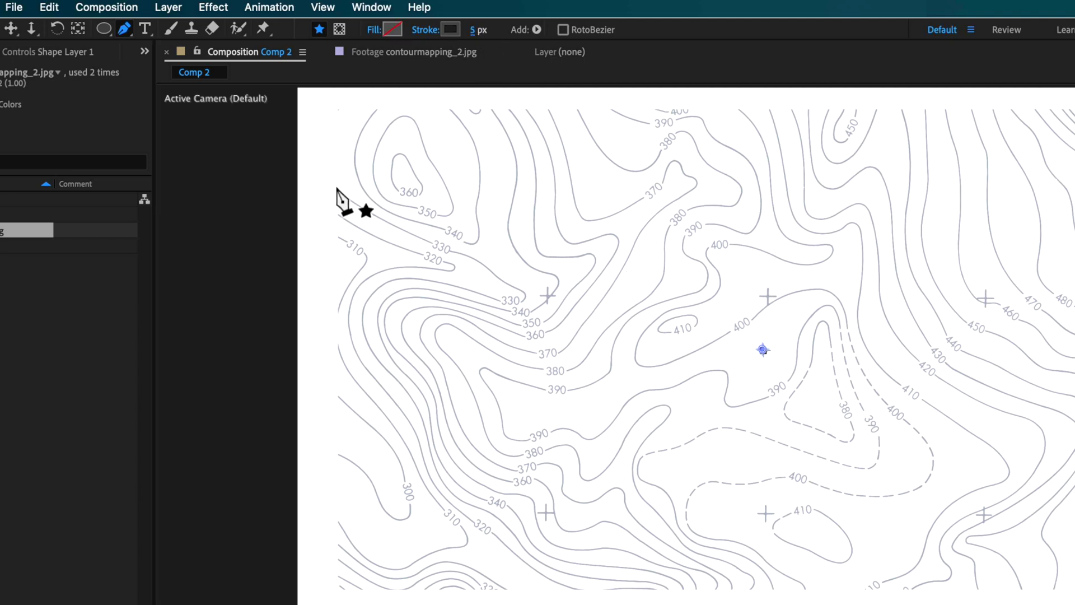
Draw a winding curved trail path across the contour map from its upper-left edge to its upper-right edge.
drag(337, 186, 354, 189)
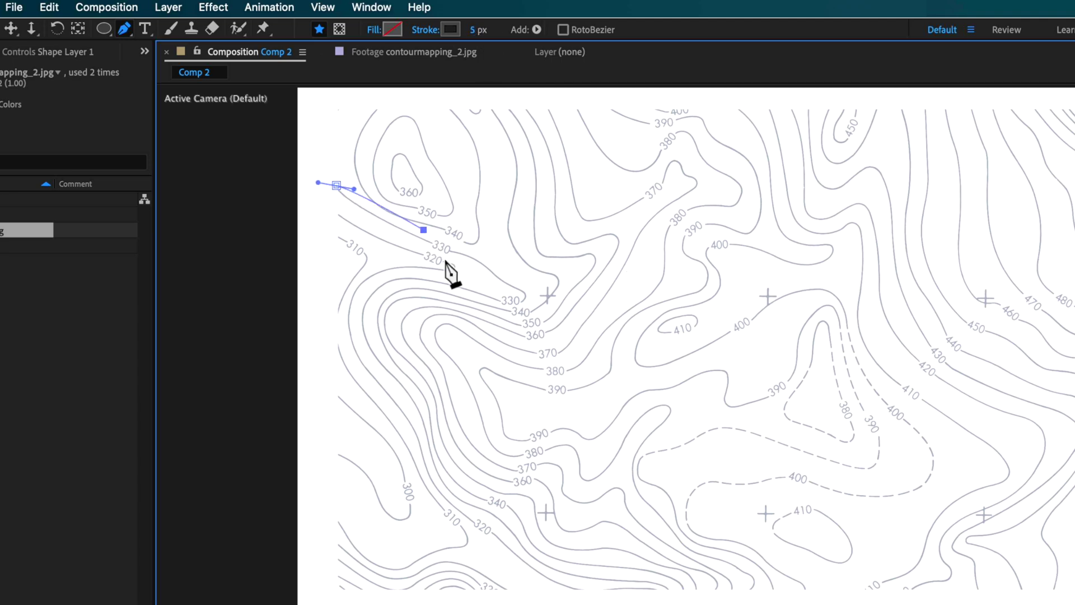
drag(434, 353, 438, 365)
click(485, 287)
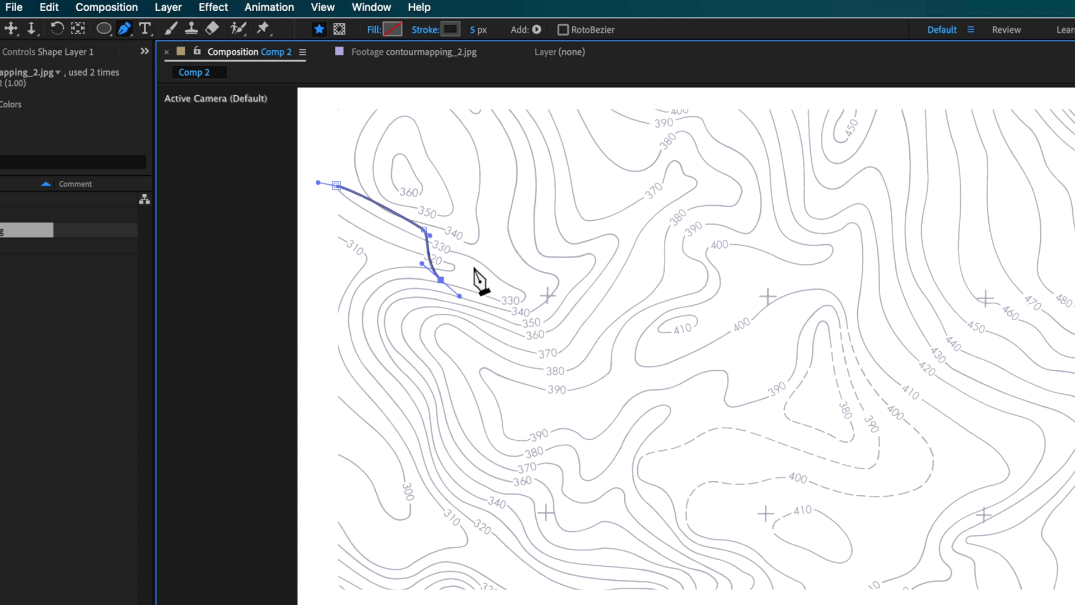
drag(612, 374, 620, 382)
drag(701, 443, 742, 455)
drag(852, 396, 901, 372)
drag(913, 305, 931, 286)
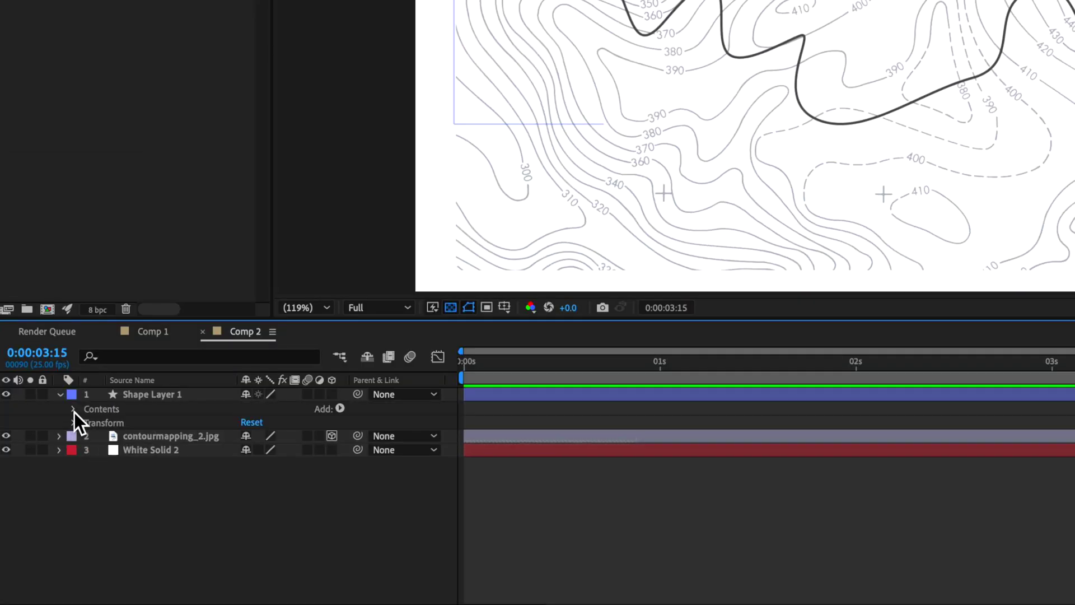
Give the trail's stroke dashes with a dash length of 21 and offset 0, and set the stroke width to 7.
click(74, 409)
click(87, 422)
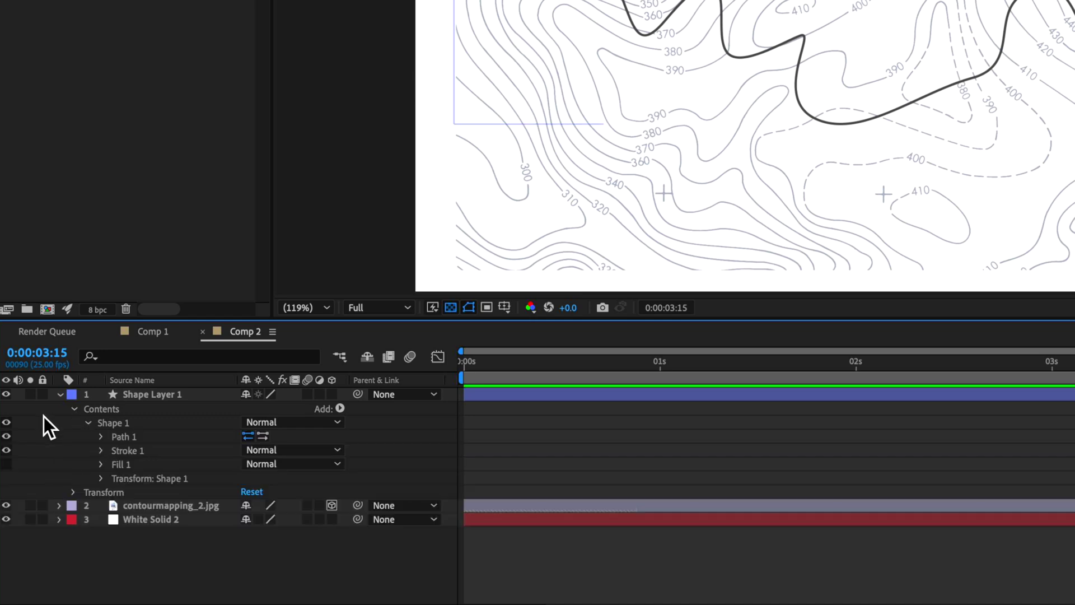
click(106, 440)
click(104, 437)
click(103, 451)
scroll(41, 452, down, 1)
scroll(217, 485, down, 2)
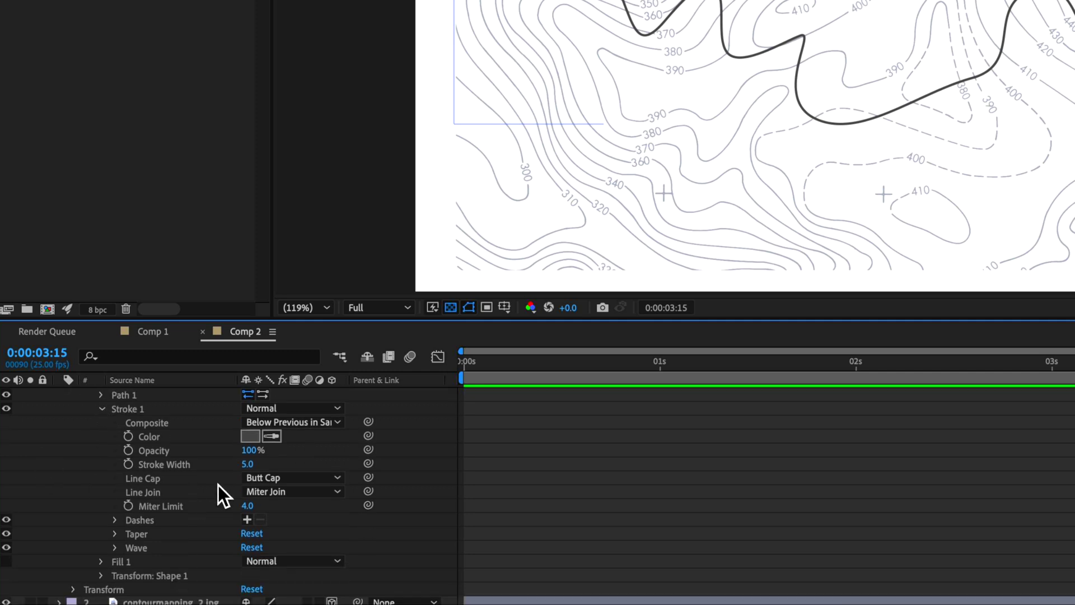
click(247, 519)
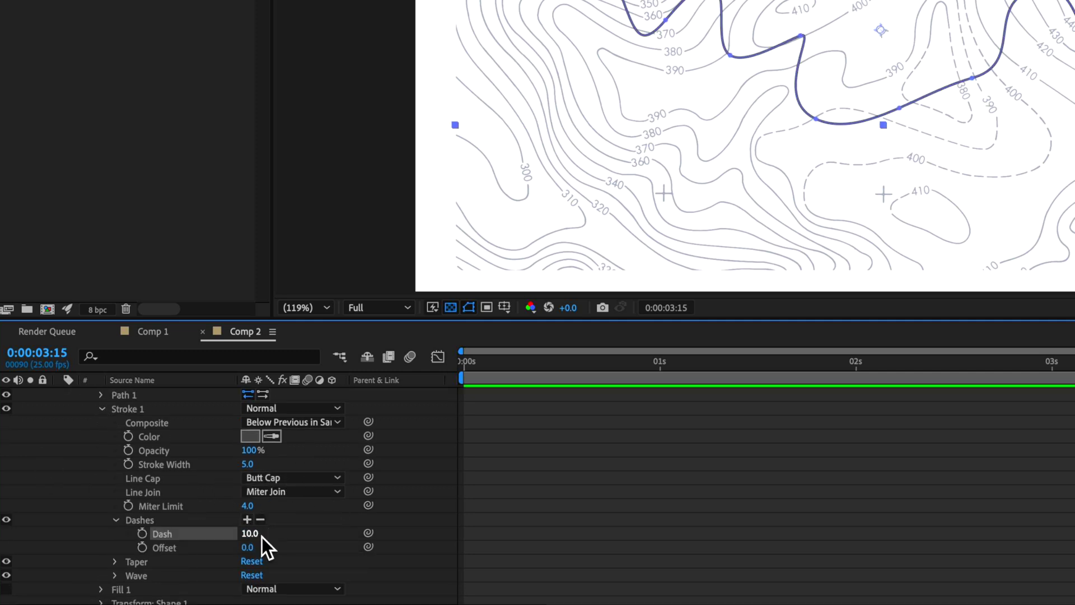
drag(254, 535, 283, 534)
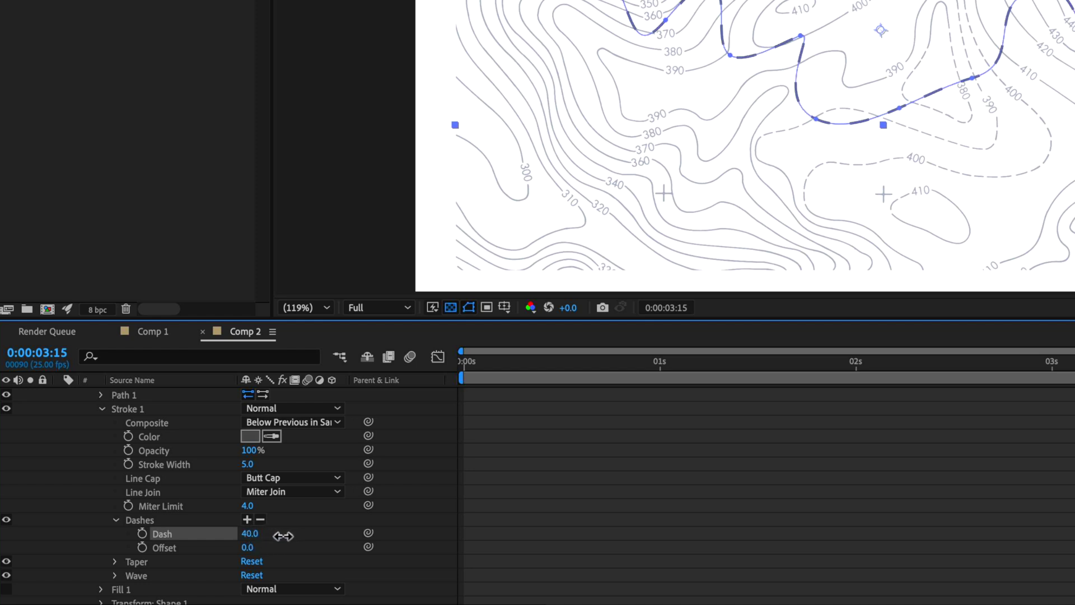
click(470, 310)
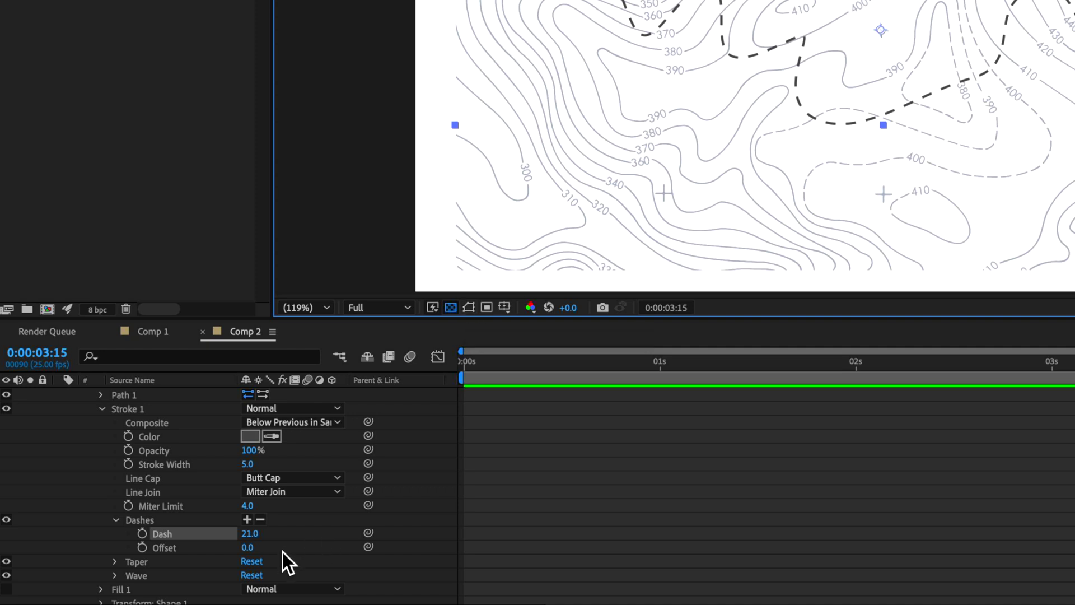
drag(259, 554, 343, 556)
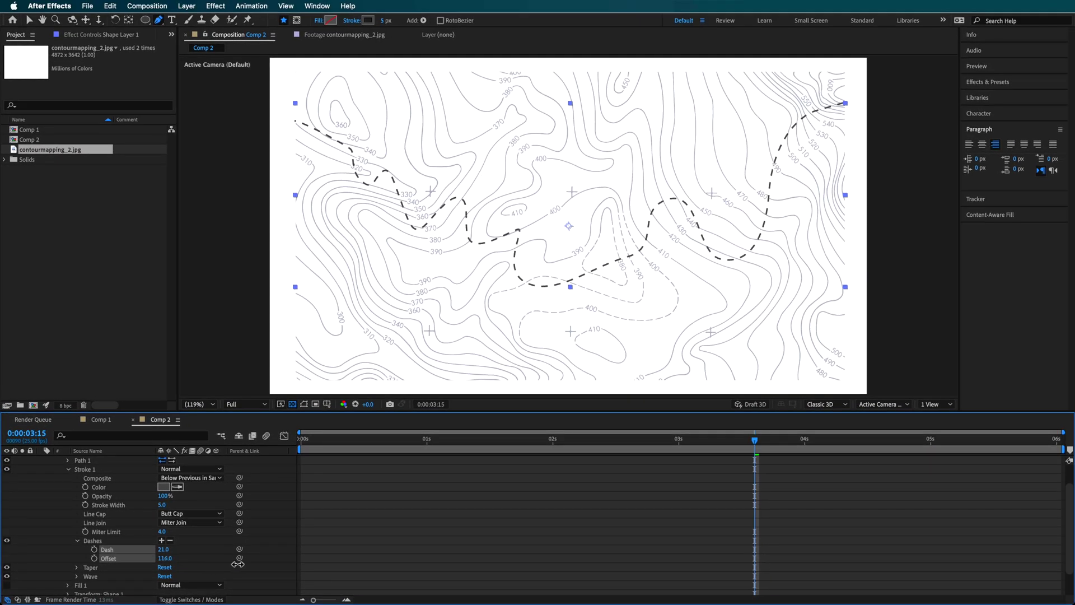
drag(215, 563, 208, 562)
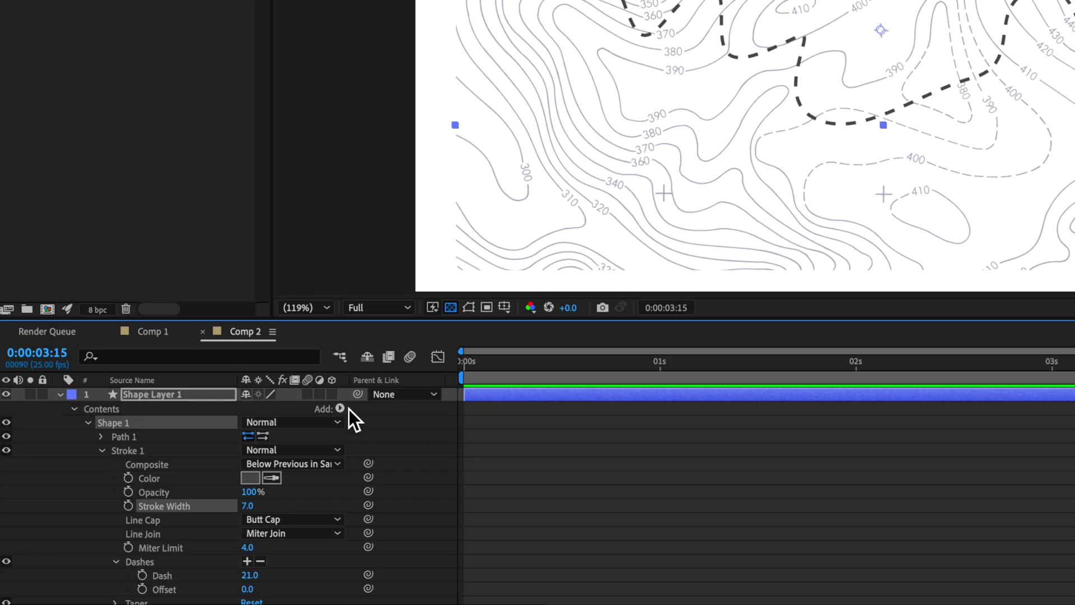
Add Trim Paths to the trail's Shape 1 and set its End value to 0%.
click(342, 409)
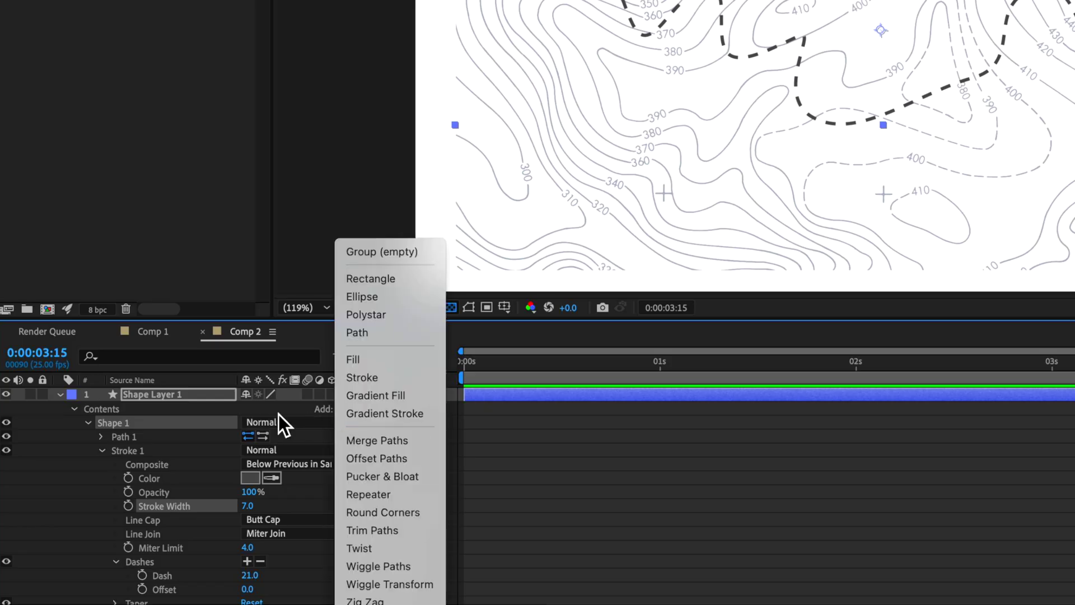
click(378, 531)
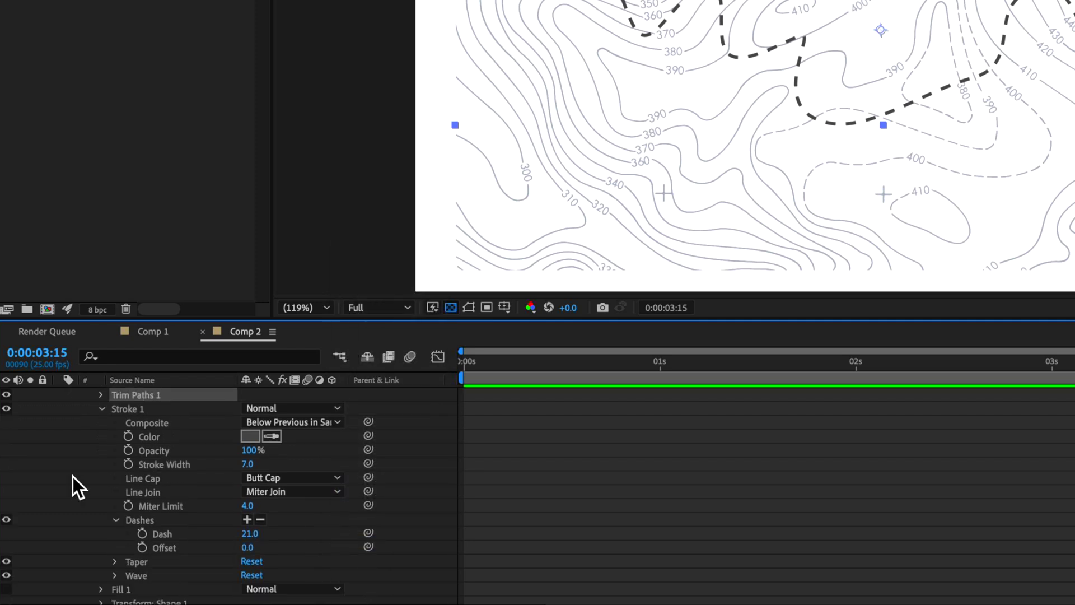
scroll(117, 550, down, 3)
scroll(119, 504, up, 3)
click(102, 431)
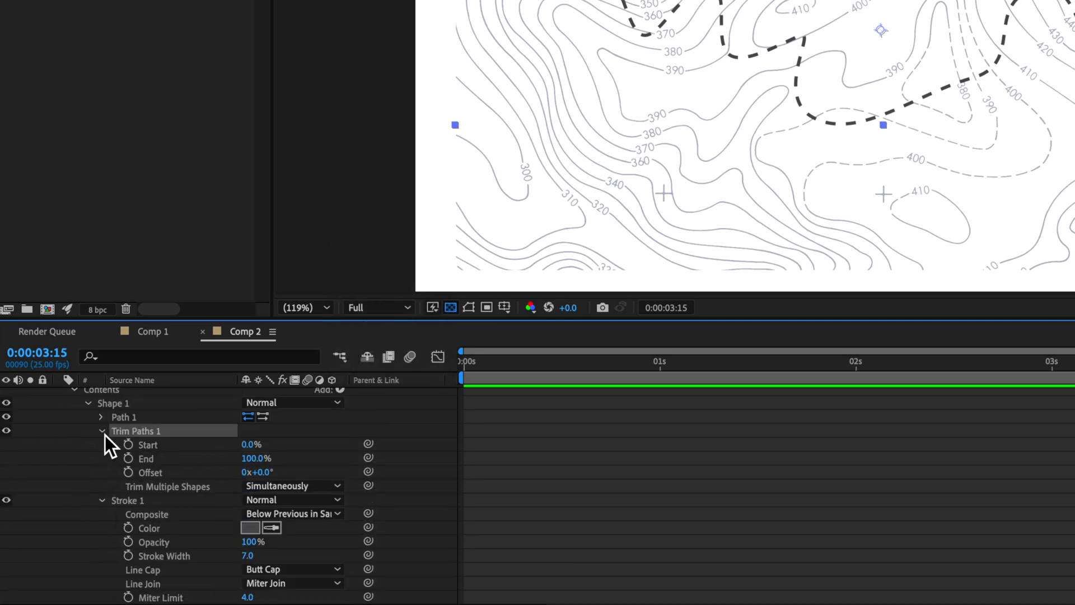
click(255, 458)
text(0)
key(Return)
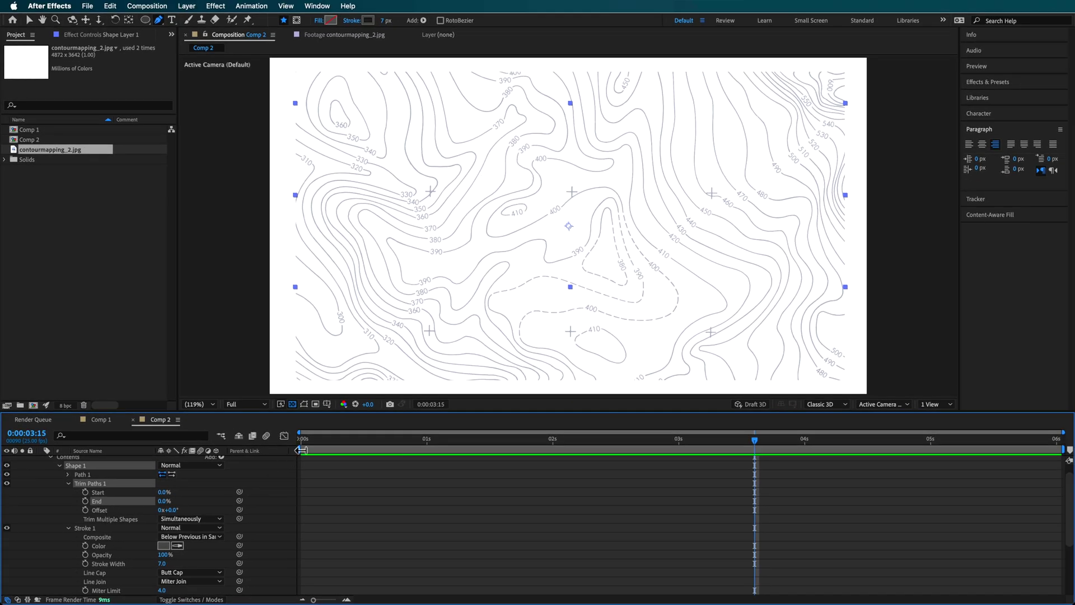
Keyframe the Trim Paths End value from 0% at the start of the composition to 100% at 0:00:03:04.
key(Home)
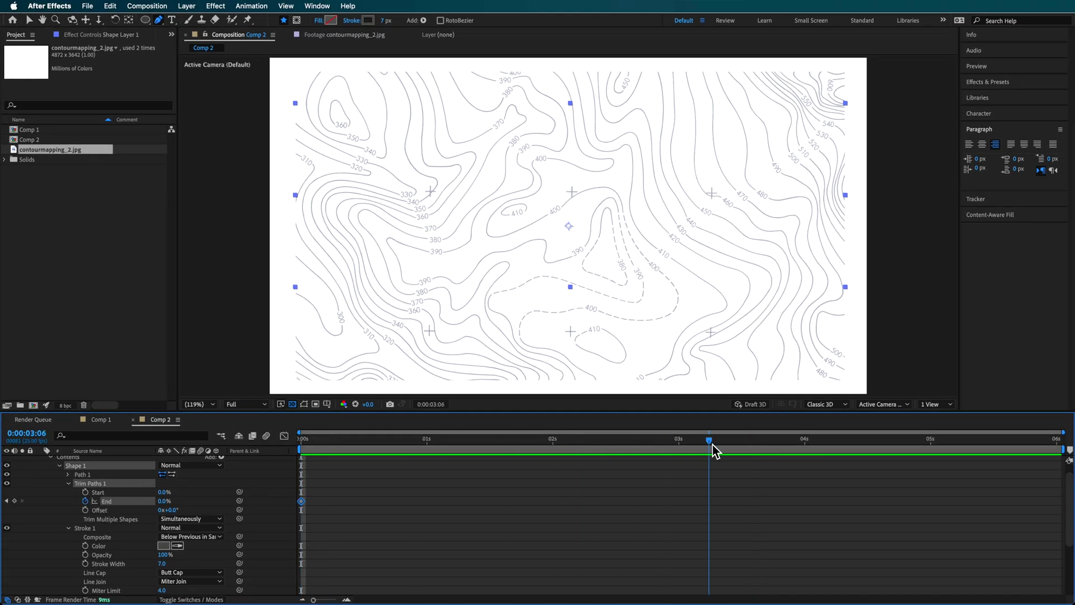
drag(170, 507, 499, 511)
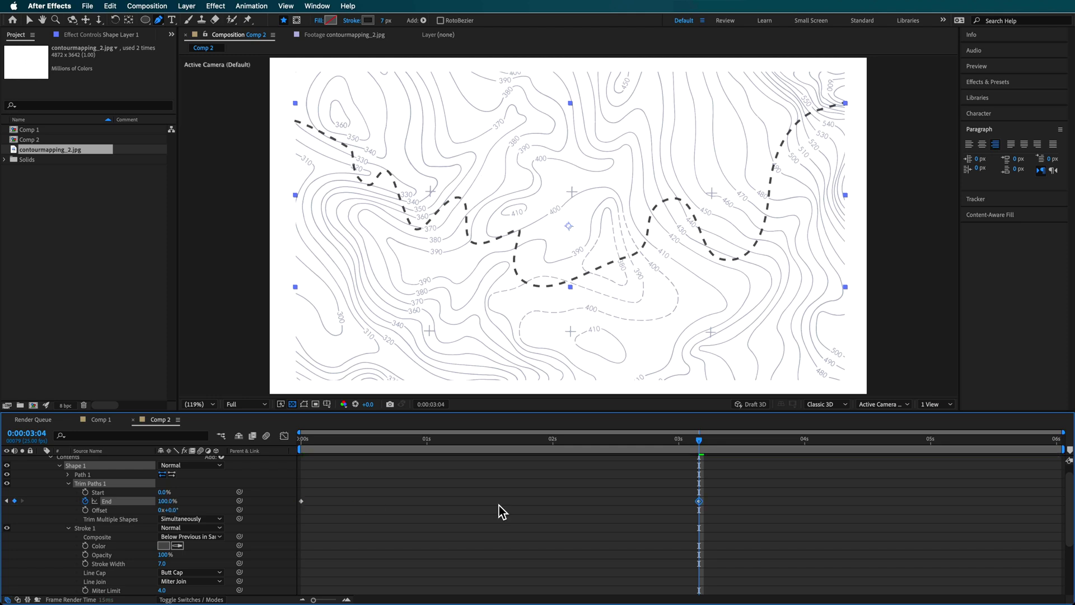
click(414, 445)
key(Home)
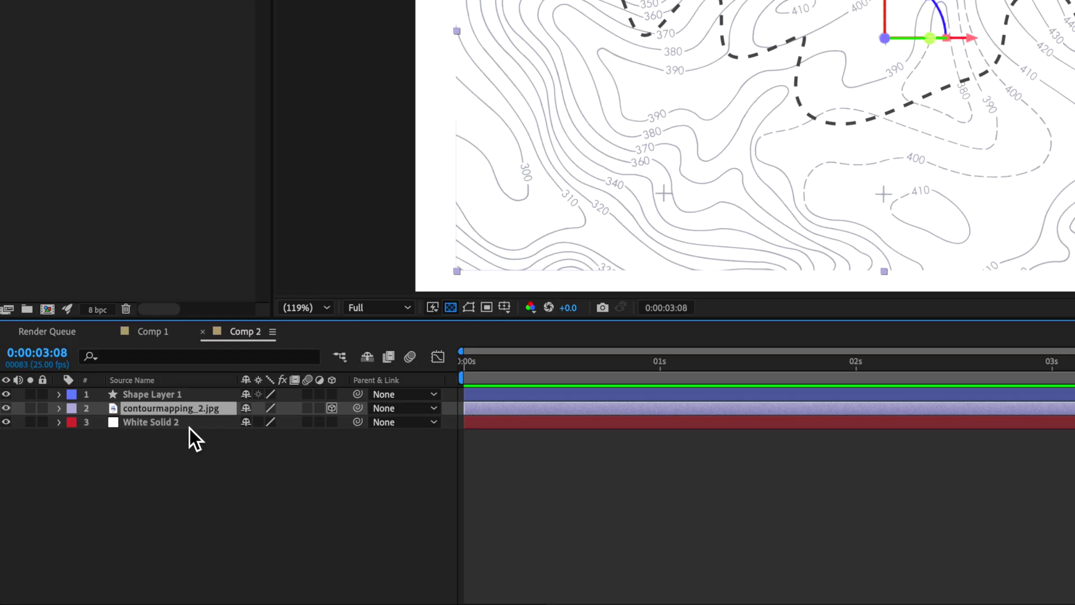
Set the opacity of the contourmapping_2.jpg layer to 61%.
key(t)
drag(257, 424, 233, 434)
click(233, 451)
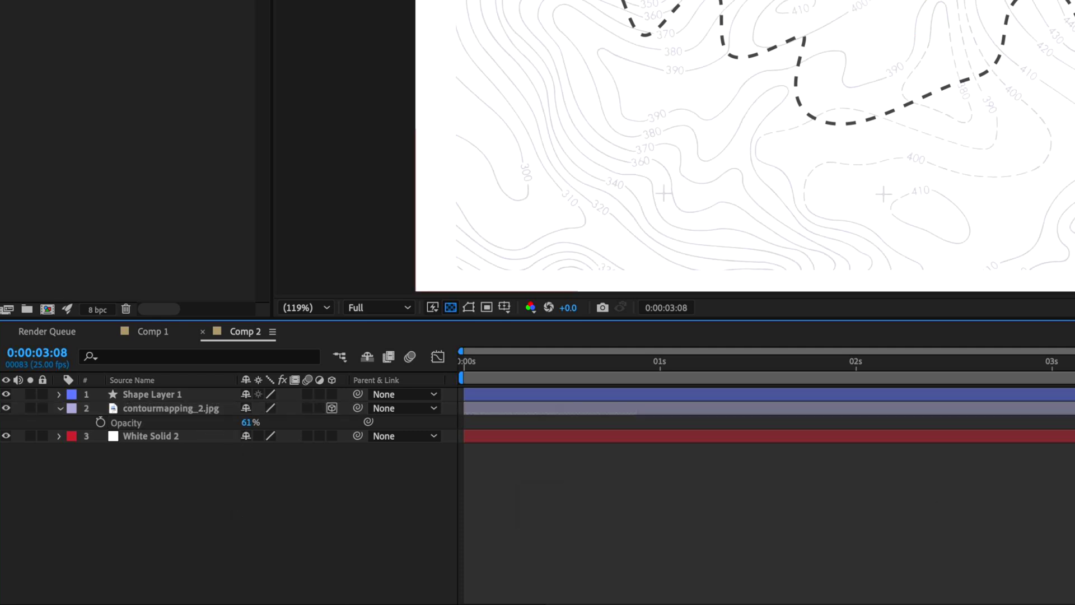
click(259, 427)
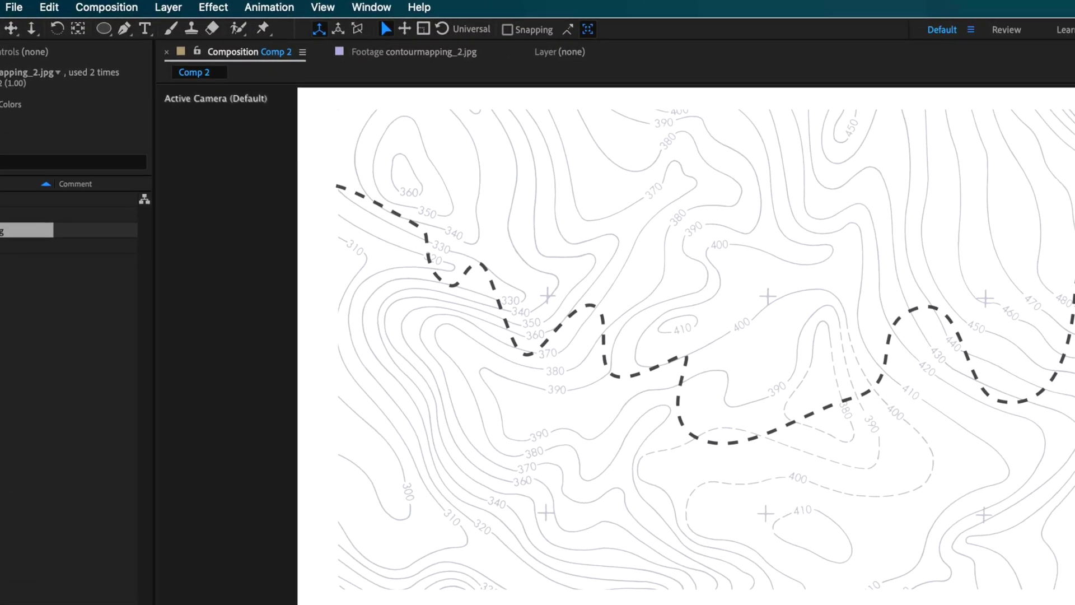
Draw a small circle with a solid cyan fill and 0 px stroke just above the dashed trail near the 350 contour.
click(103, 29)
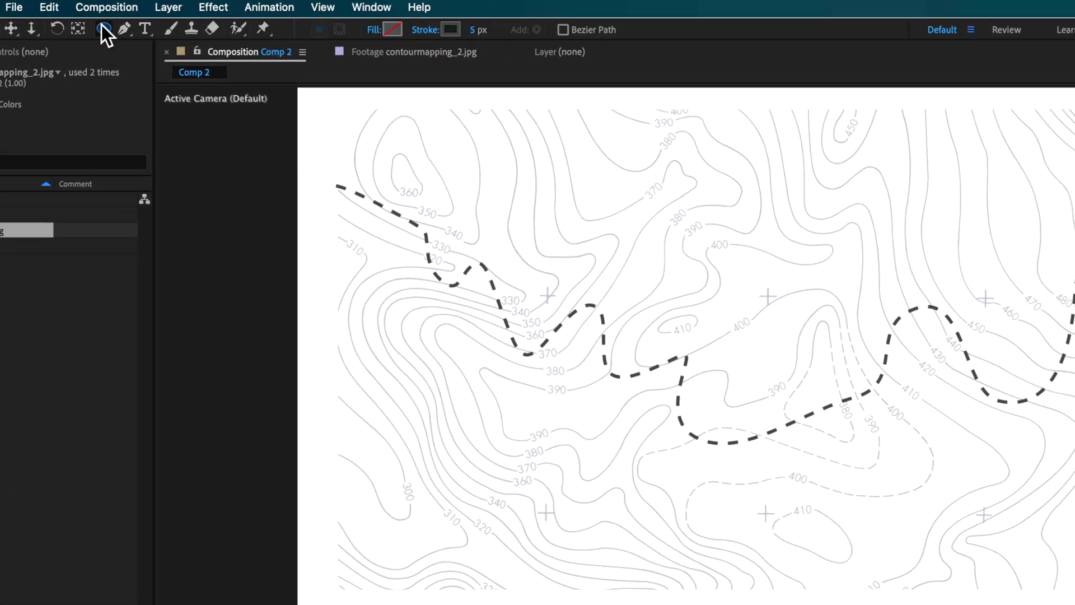
click(161, 65)
click(374, 30)
click(373, 94)
key(Return)
click(391, 35)
click(365, 200)
mouse_move(521, 275)
mouse_down()
mouse_move(585, 332)
mouse_move(544, 303)
mouse_up()
key(v)
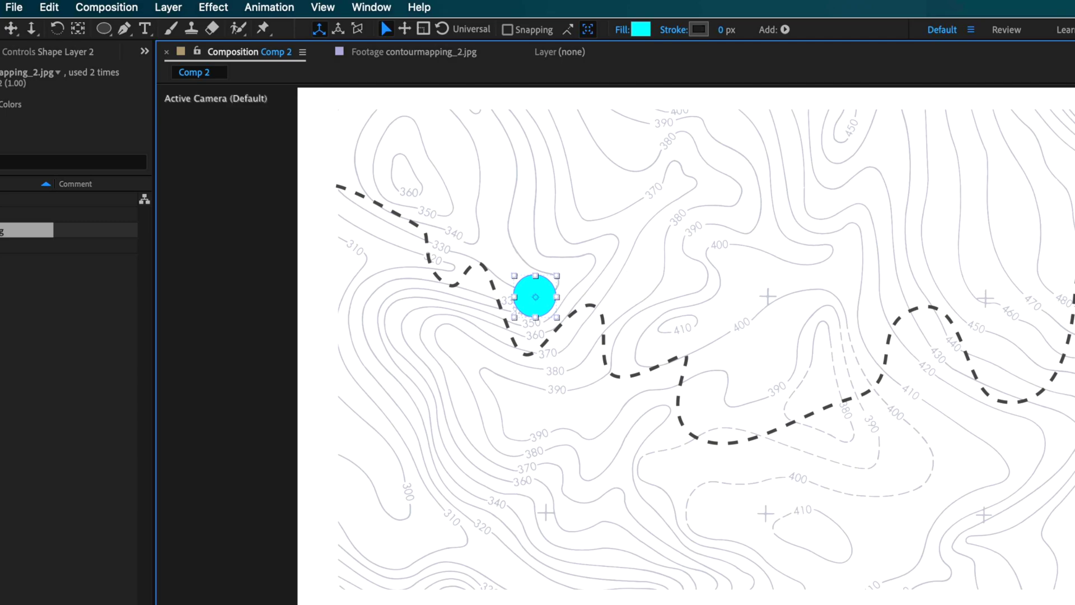
Keyframe the cyan ellipse's path Size from 0 at the start of the composition to 87.4 a few frames in.
click(78, 476)
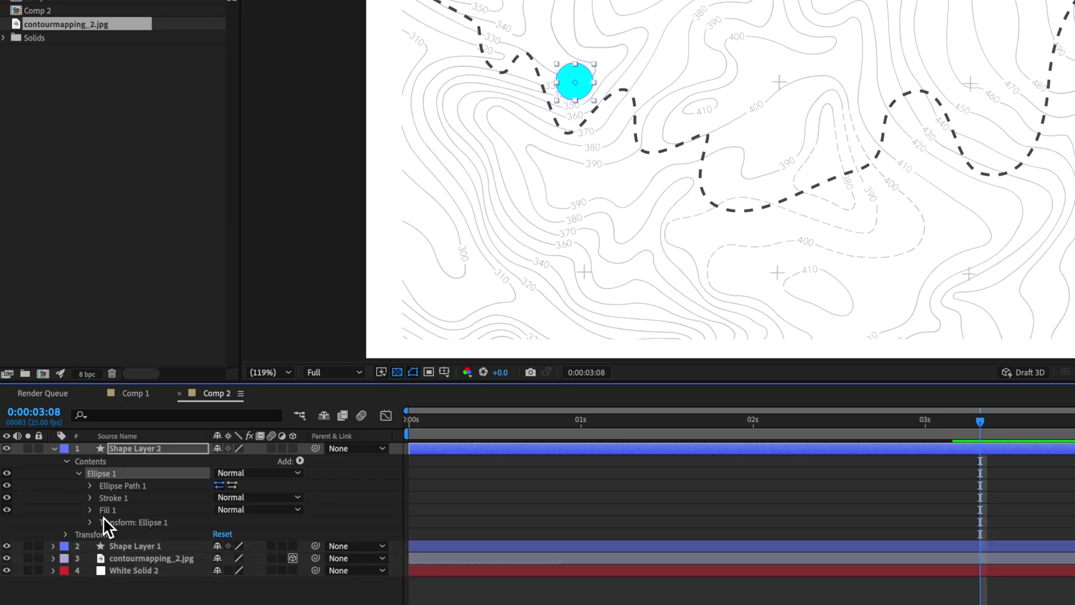
click(89, 485)
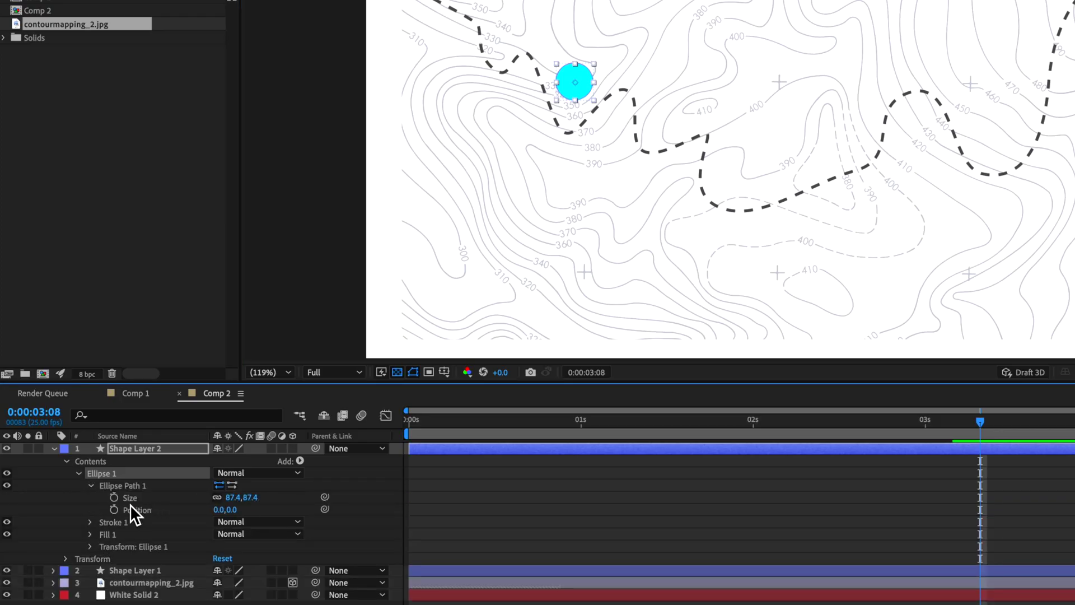
drag(415, 421, 404, 430)
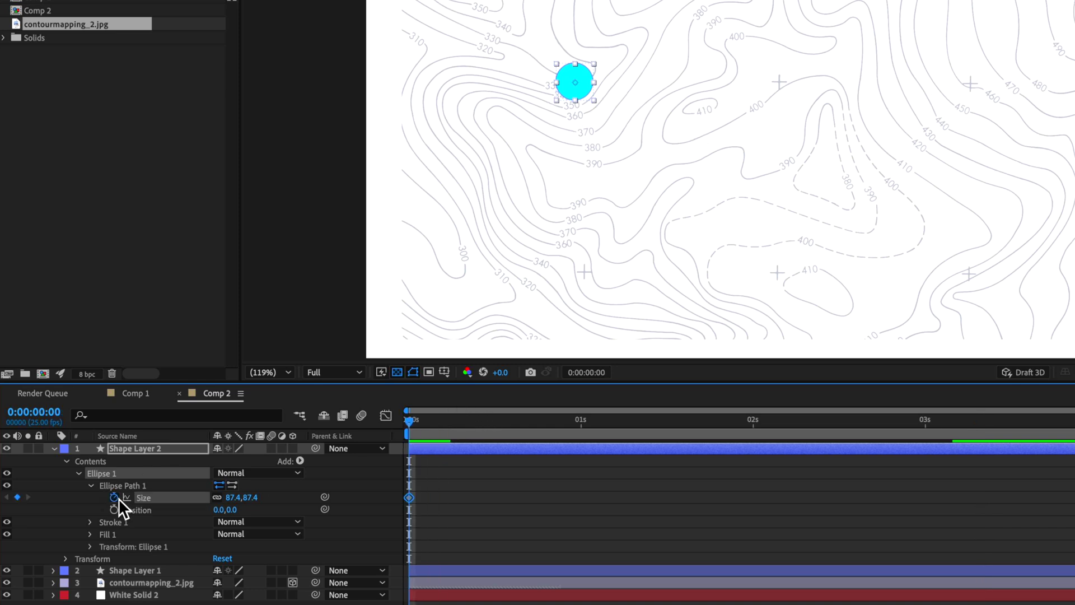
click(17, 497)
key(Home)
drag(253, 497, 219, 500)
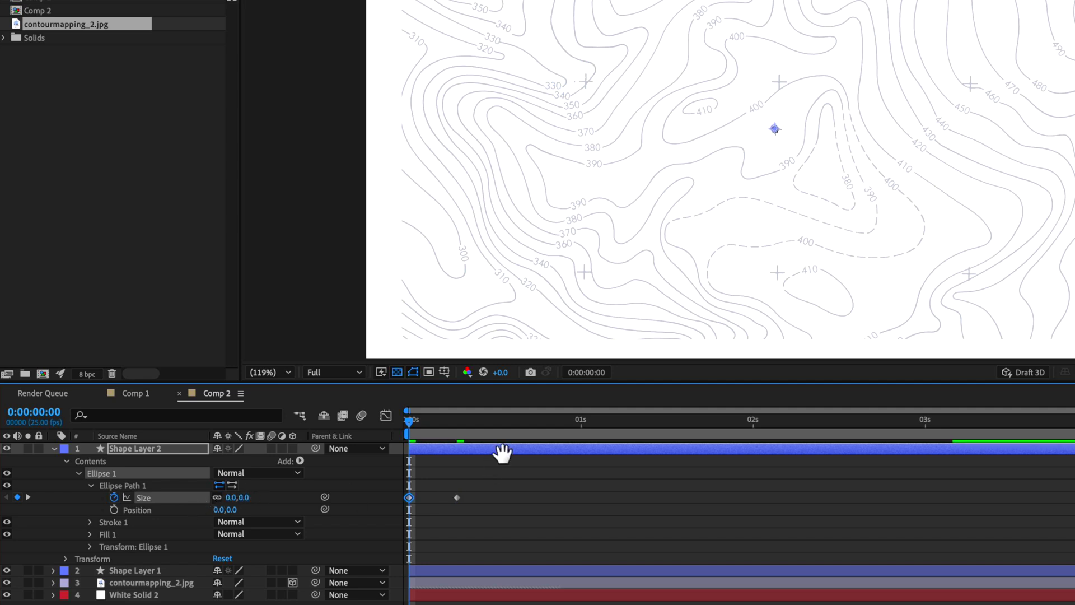
Apply Easy Ease to both Size keyframes of the cyan ellipse.
drag(505, 483, 404, 512)
right_click(410, 498)
mouse_move(358, 593)
click(468, 524)
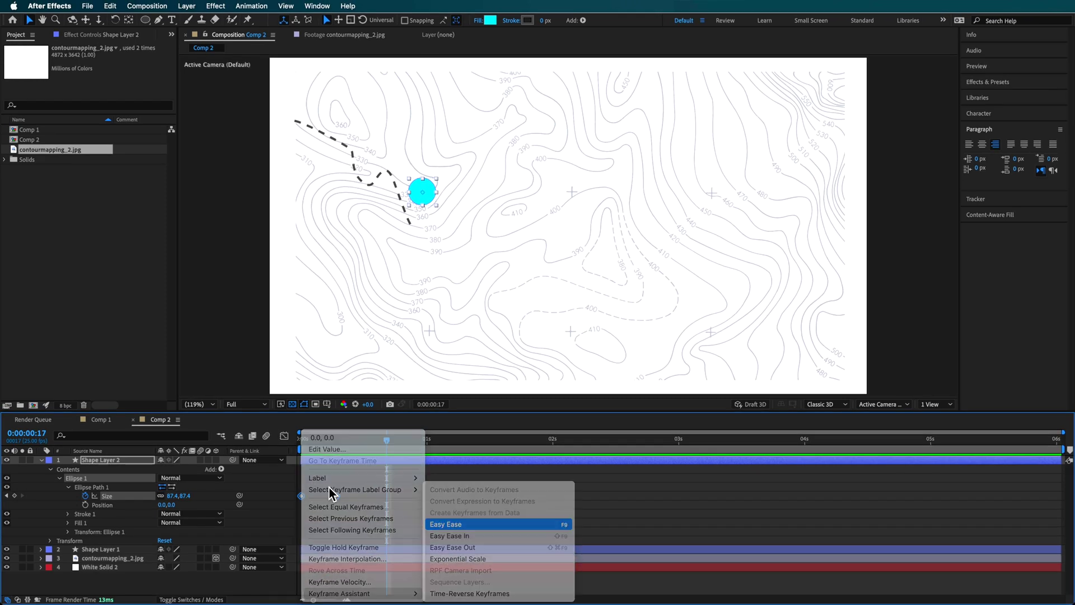
Reshape the ellipse Size speed graph so growth starts slowly and peaks sharply near the second keyframe.
click(284, 435)
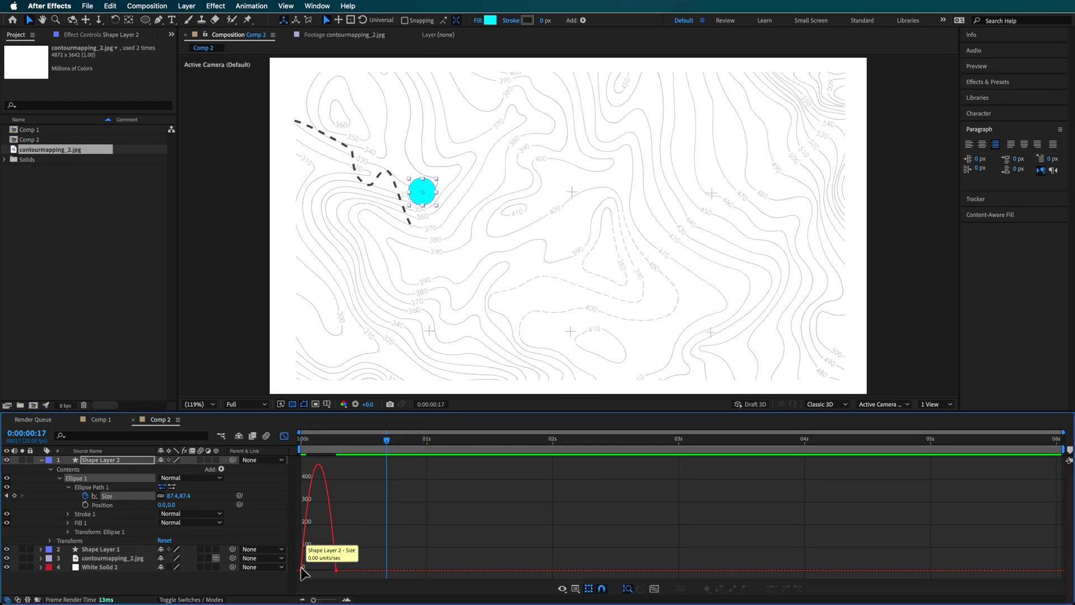
click(310, 572)
drag(307, 570, 320, 570)
click(312, 449)
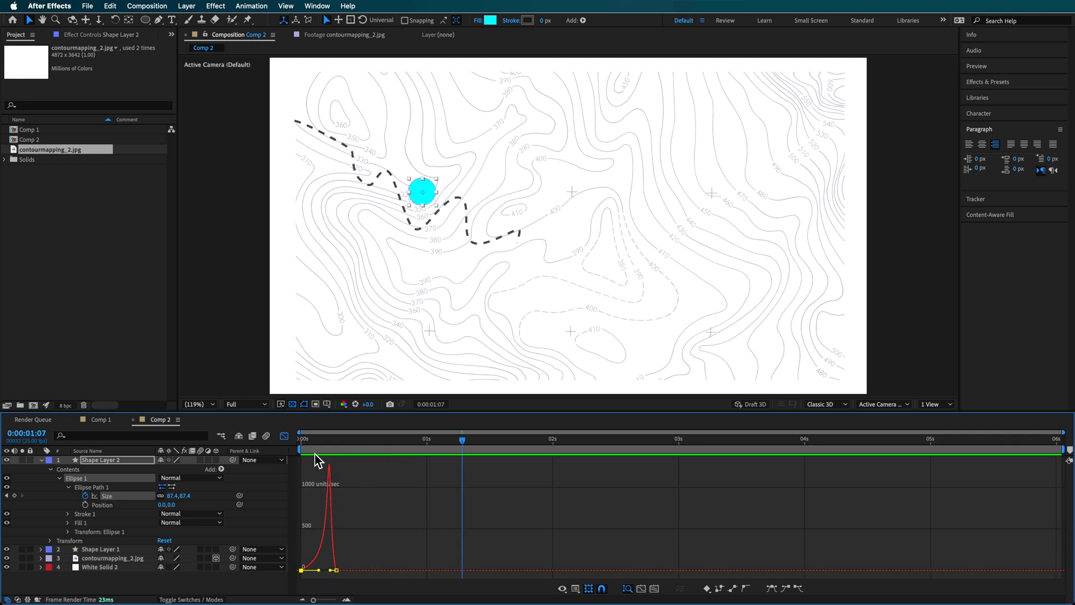
click(284, 436)
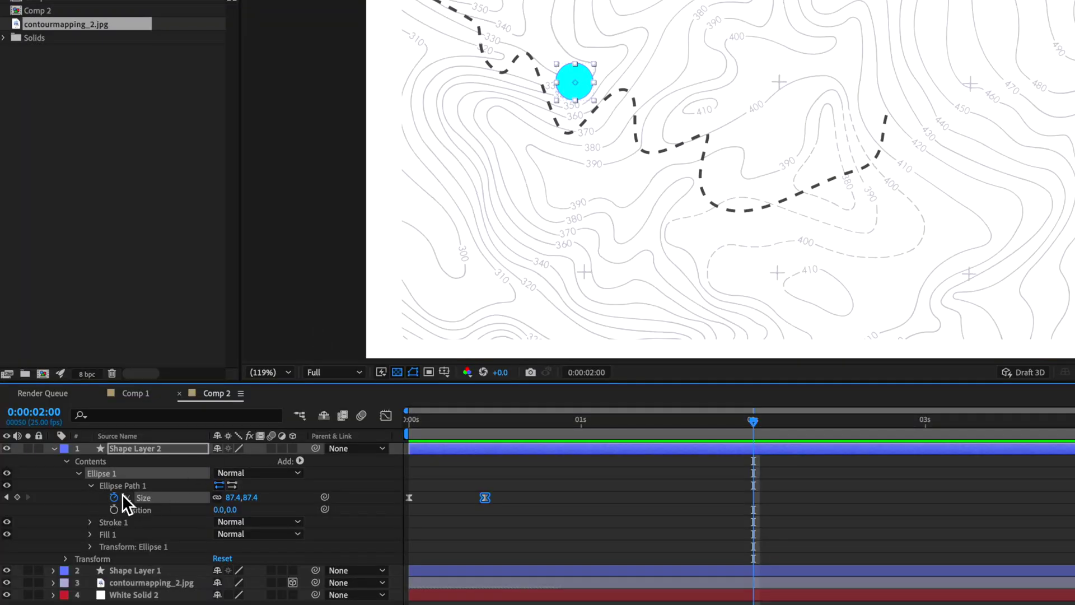
Lower the opacity of Shape Layer 2 to 64% and move the cyan circle slightly up and left, closer to the trail.
key(t)
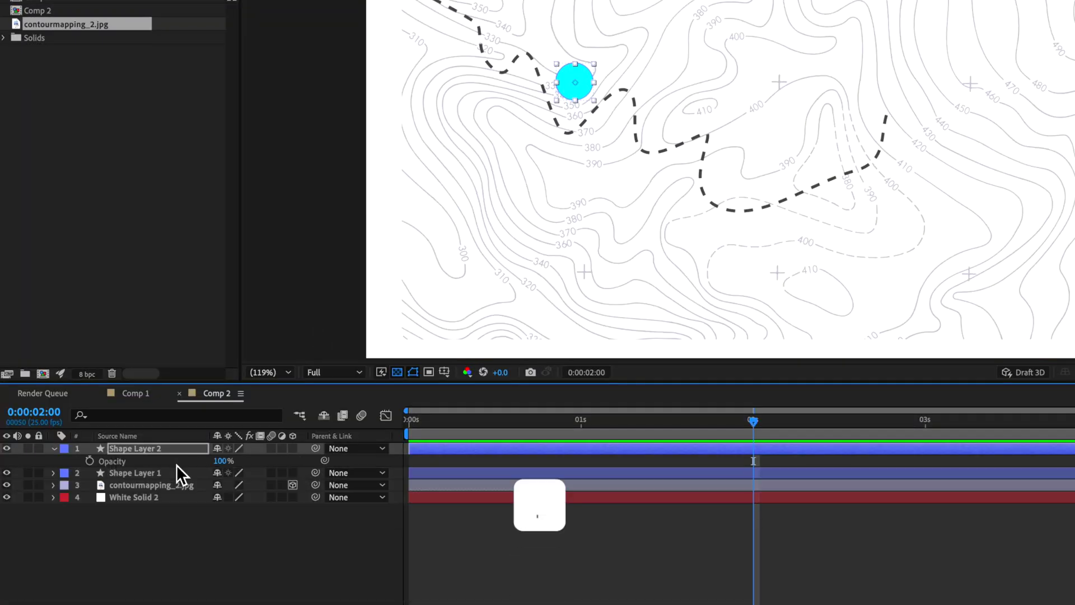
drag(221, 461, 205, 464)
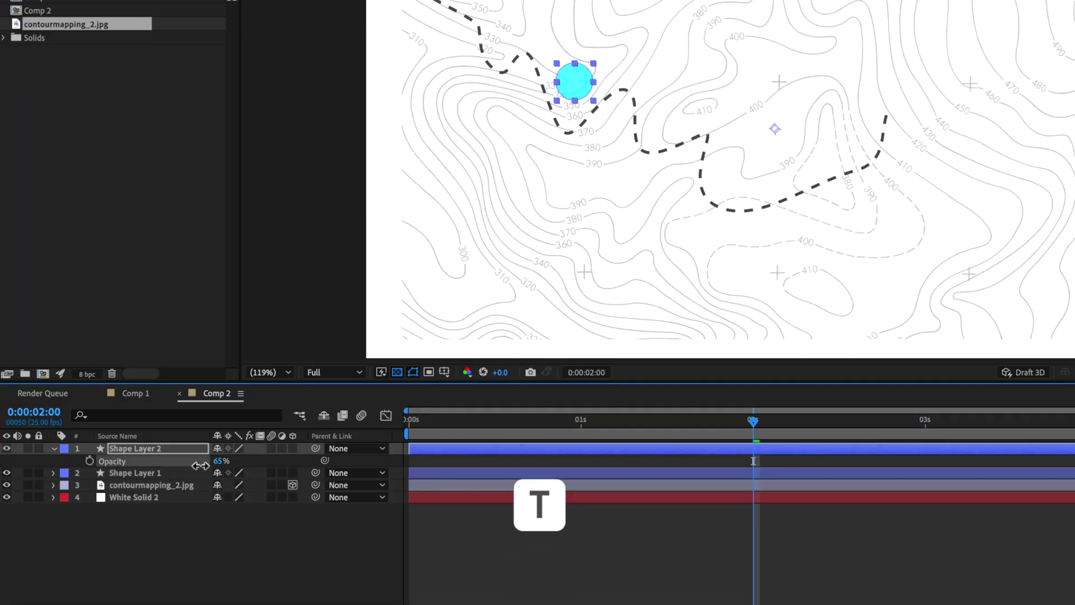
mouse_move(574, 87)
mouse_down()
mouse_move(577, 61)
mouse_move(563, 63)
mouse_up()
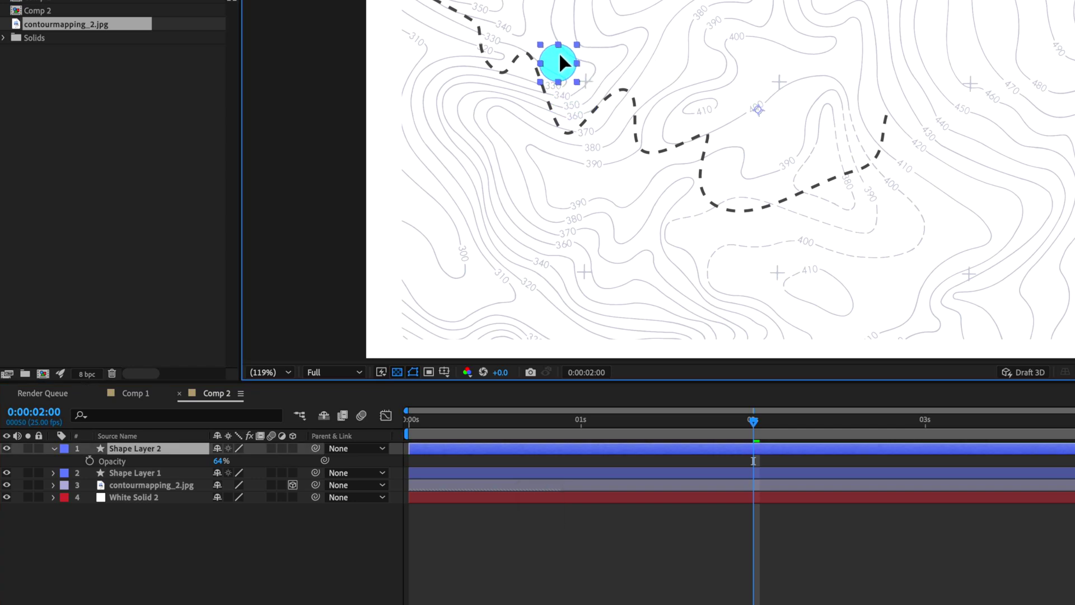
click(125, 531)
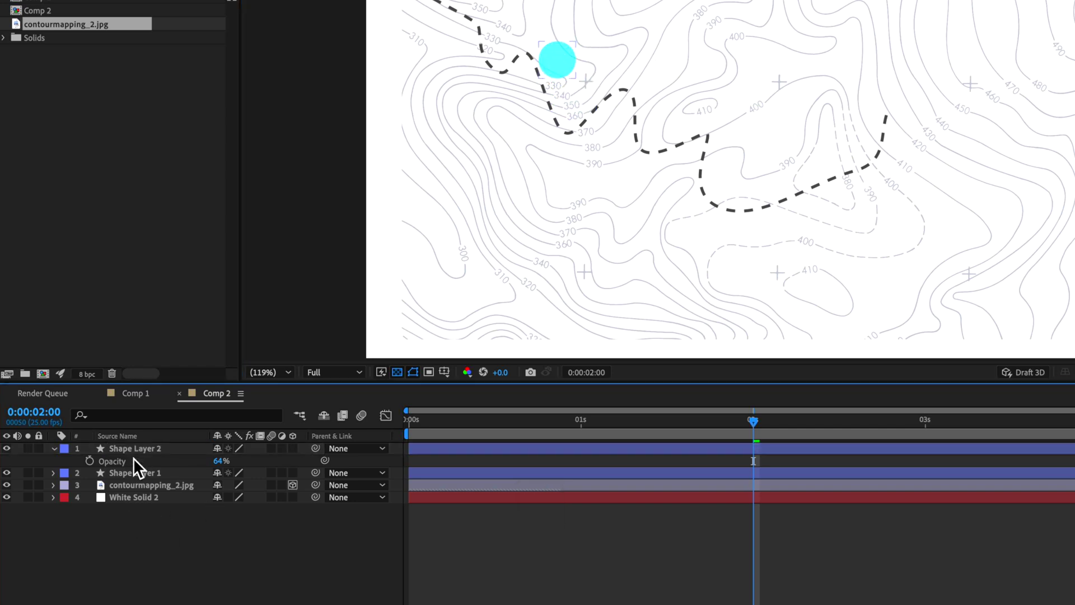
Shift Shape Layer 2 in time to start at about 0:00:00:13, and preview the circle's timing against the trail.
click(53, 449)
drag(409, 448, 471, 448)
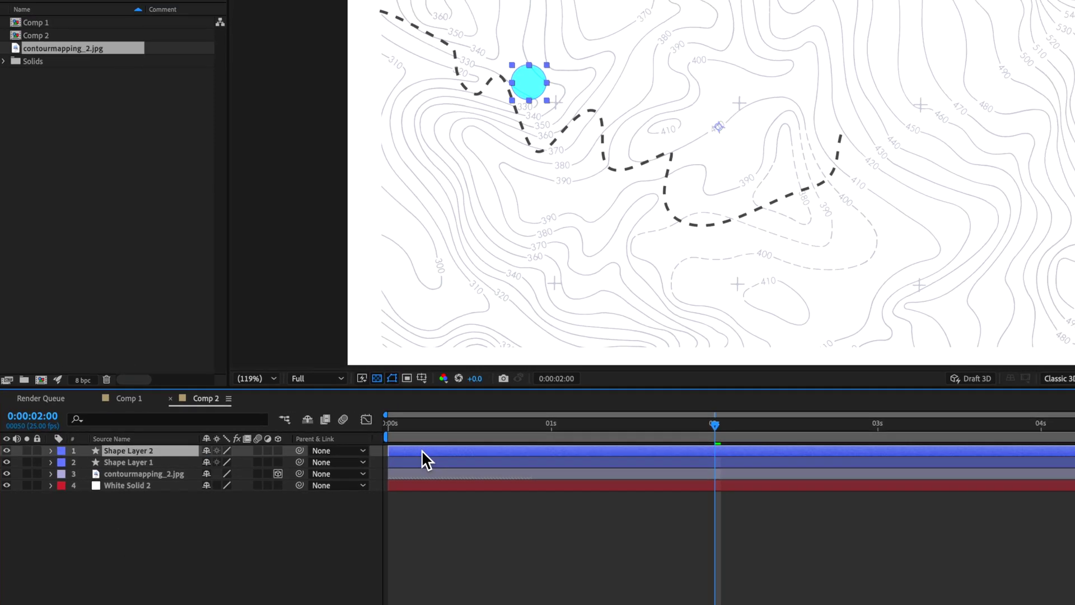
click(415, 425)
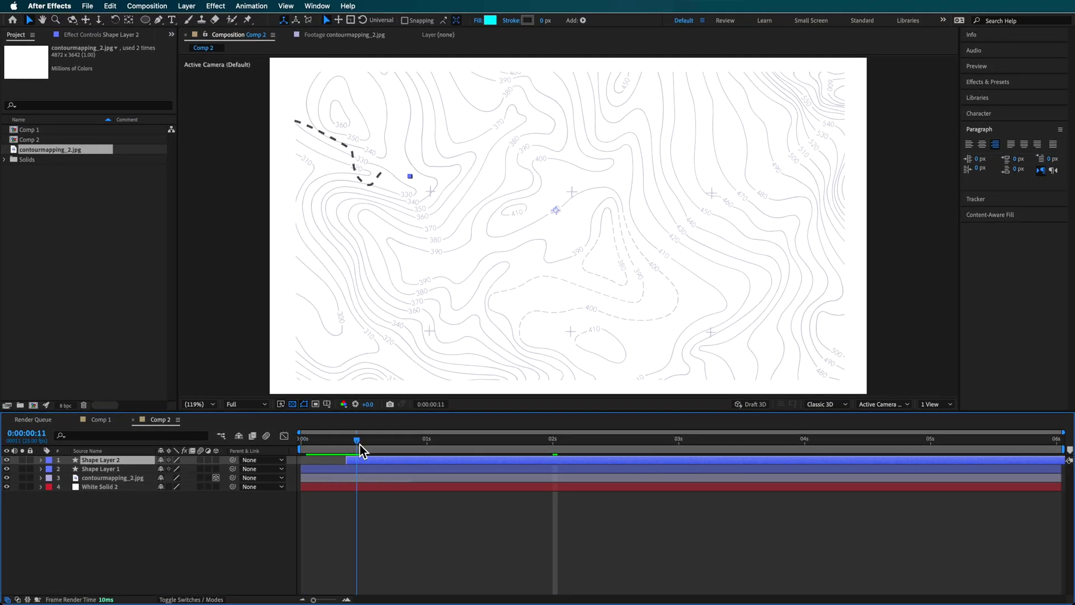
drag(368, 469, 385, 470)
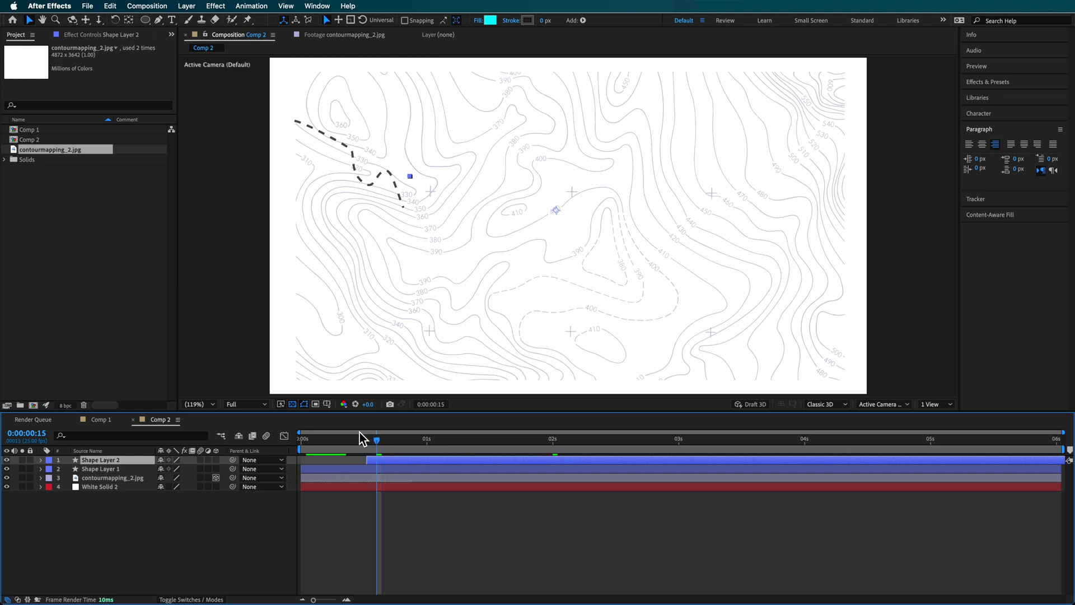
key(space)
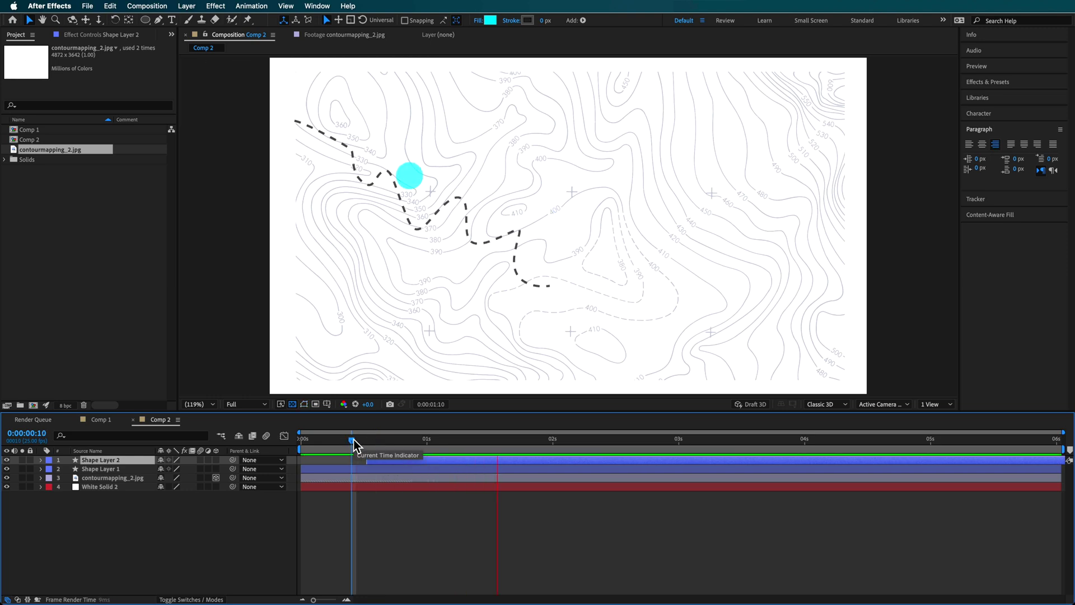
Add a two-line 57 px Poppins label "LAKE MORRISON" above the cyan circle, with LAKE in bold Black weight and MORRISON in SemiBold.
click(172, 21)
drag(407, 136, 529, 180)
text(LAKE MORRISON)
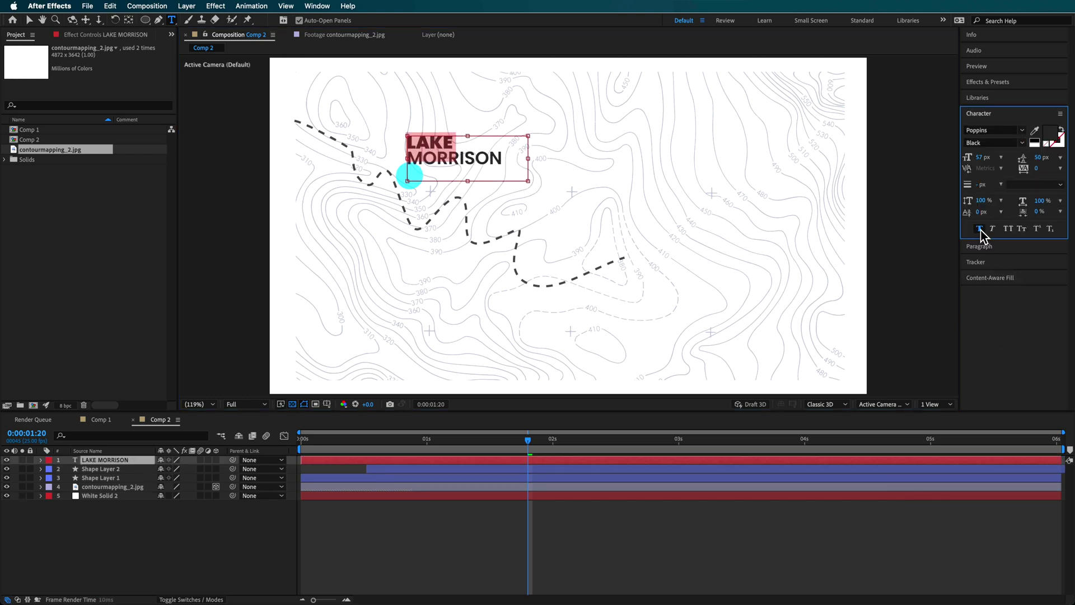
click(502, 166)
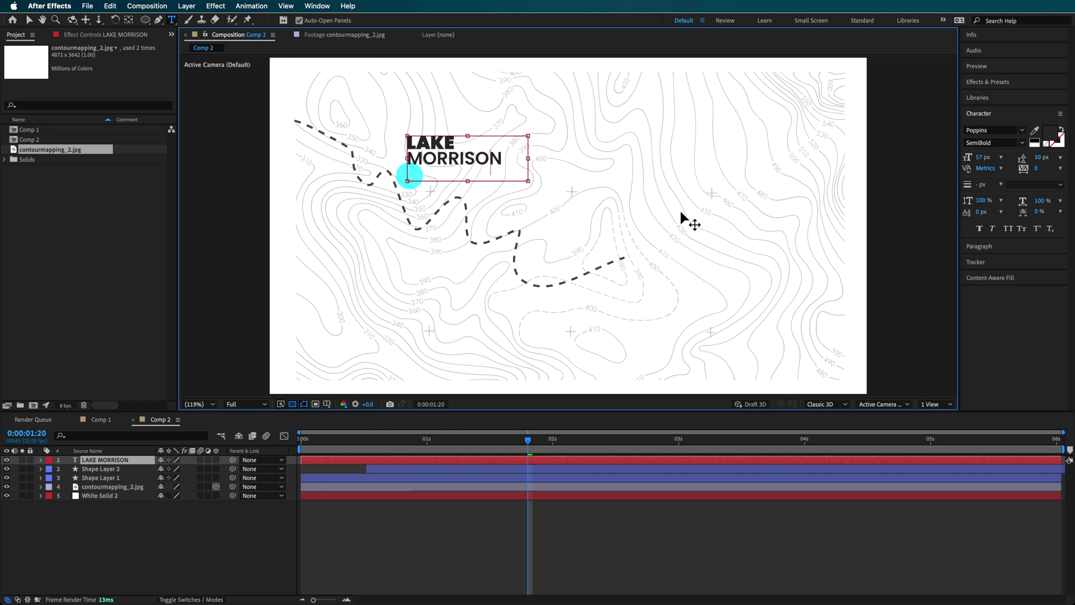
click(401, 557)
Move the LAKE MORRISON text down to overlap the cyan circle and shift its layer to start at about 0:00:00:16.
key(v)
click(463, 175)
drag(455, 158, 458, 169)
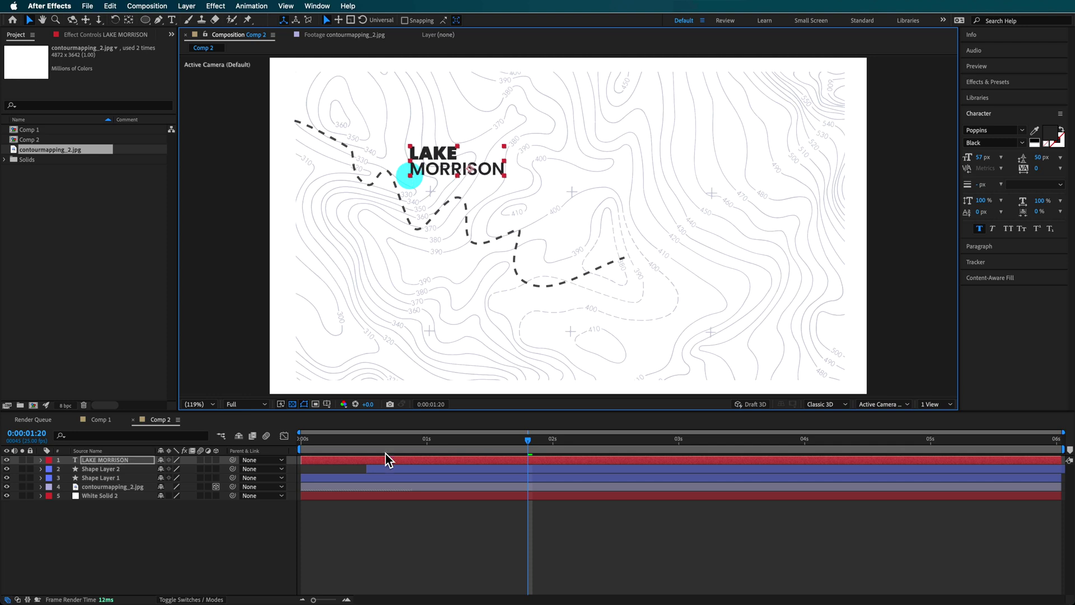
drag(372, 459, 403, 459)
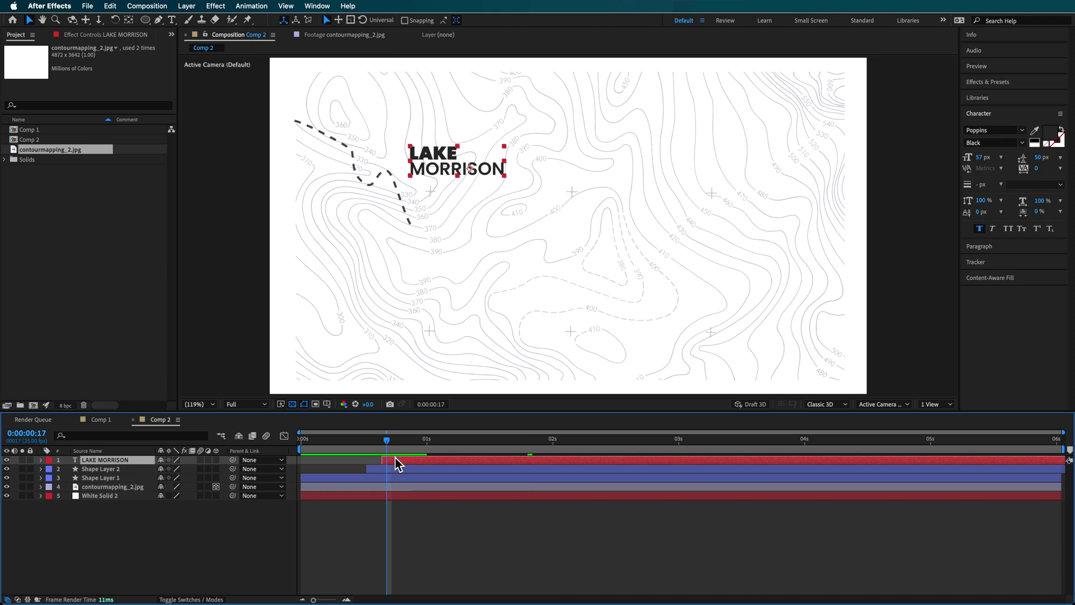
Find the Typewriter animation preset and apply it to the LAKE MORRISON layer at 0:00:00:16.
click(385, 445)
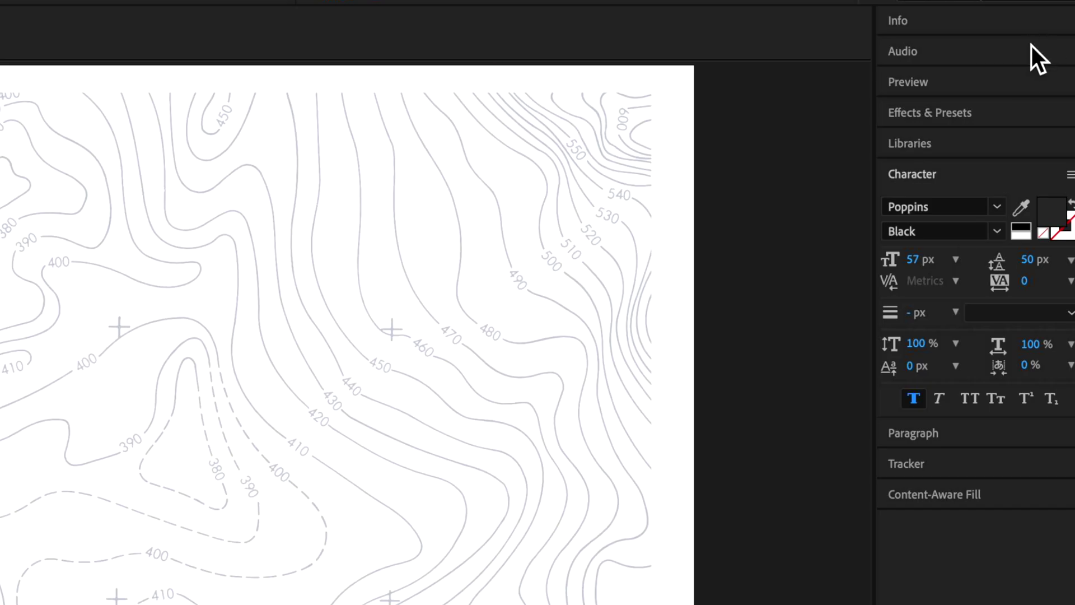
click(999, 83)
drag(1011, 249, 0, 604)
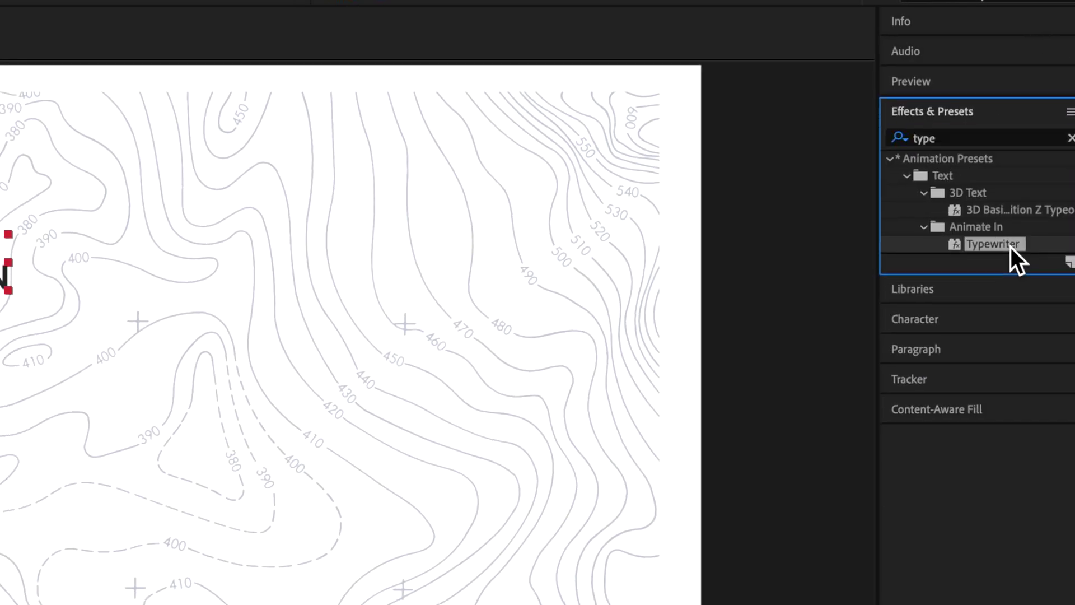
drag(367, 484, 373, 476)
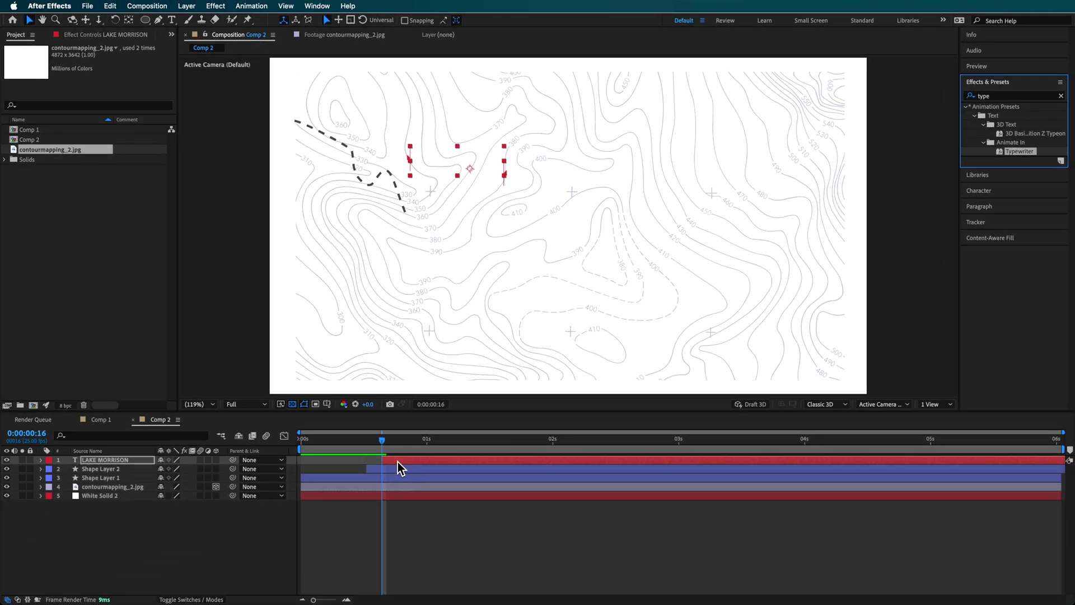
Move the last Range Selector Start keyframe of LAKE MORRISON to about 0:00:01:04 and apply Easy Ease to both keyframes.
key(u)
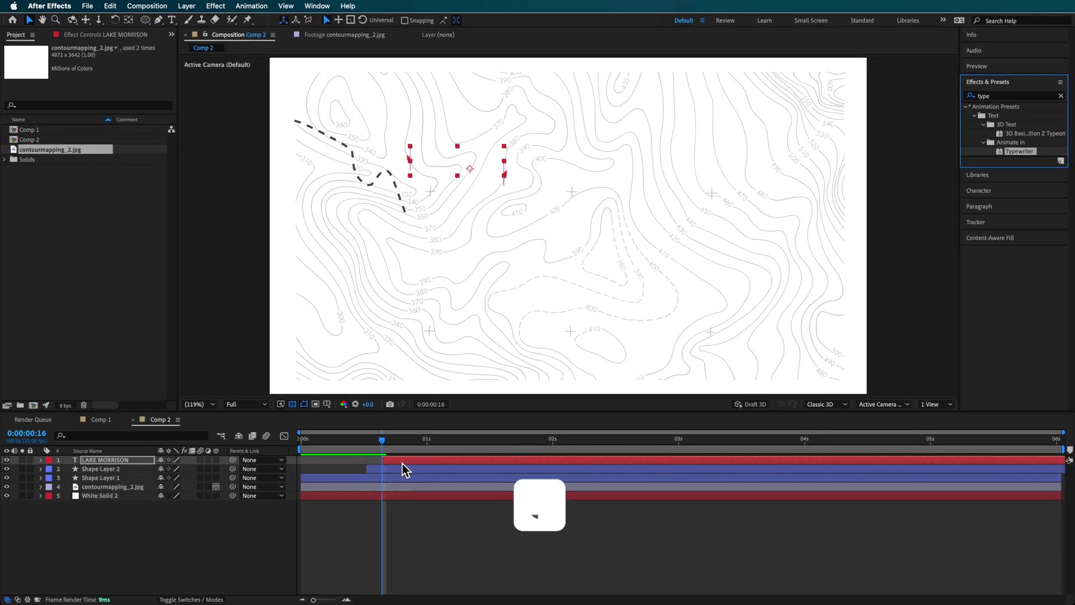
drag(697, 478, 451, 488)
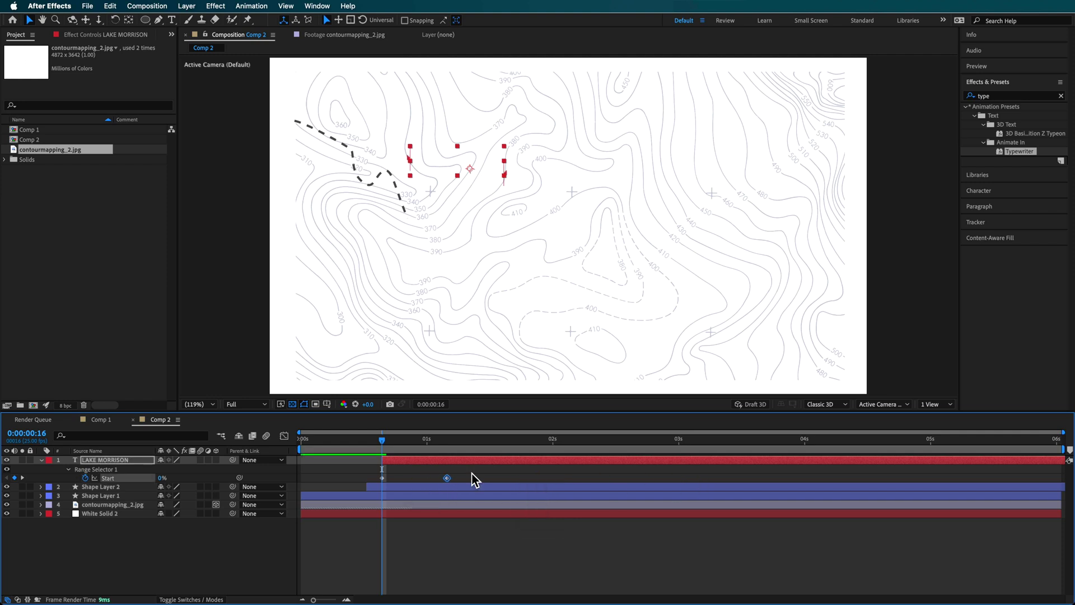
right_click(382, 478)
mouse_move(494, 595)
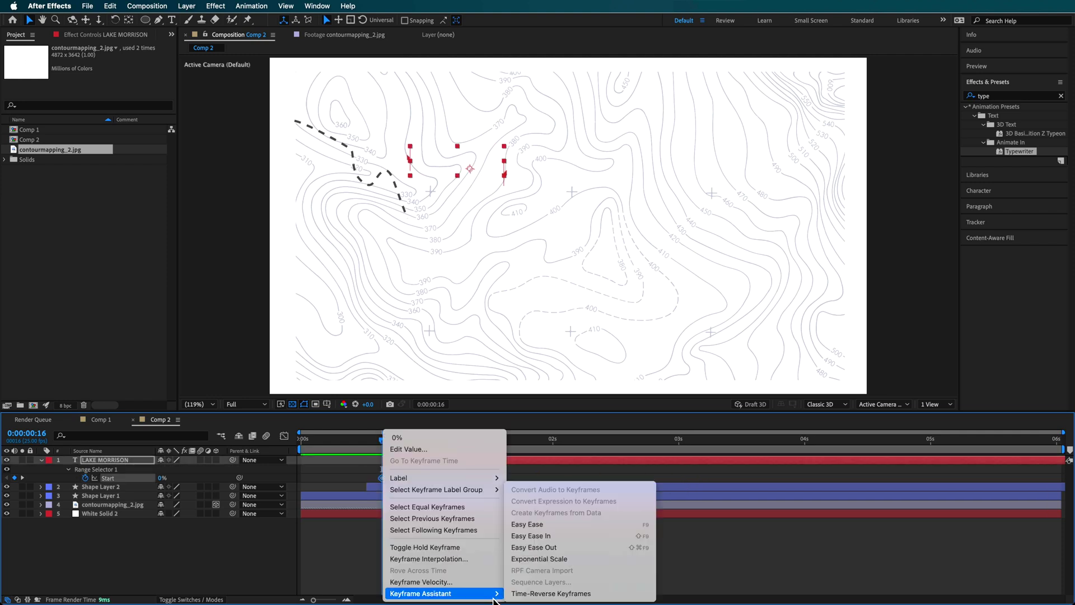
click(532, 525)
key(space)
click(367, 443)
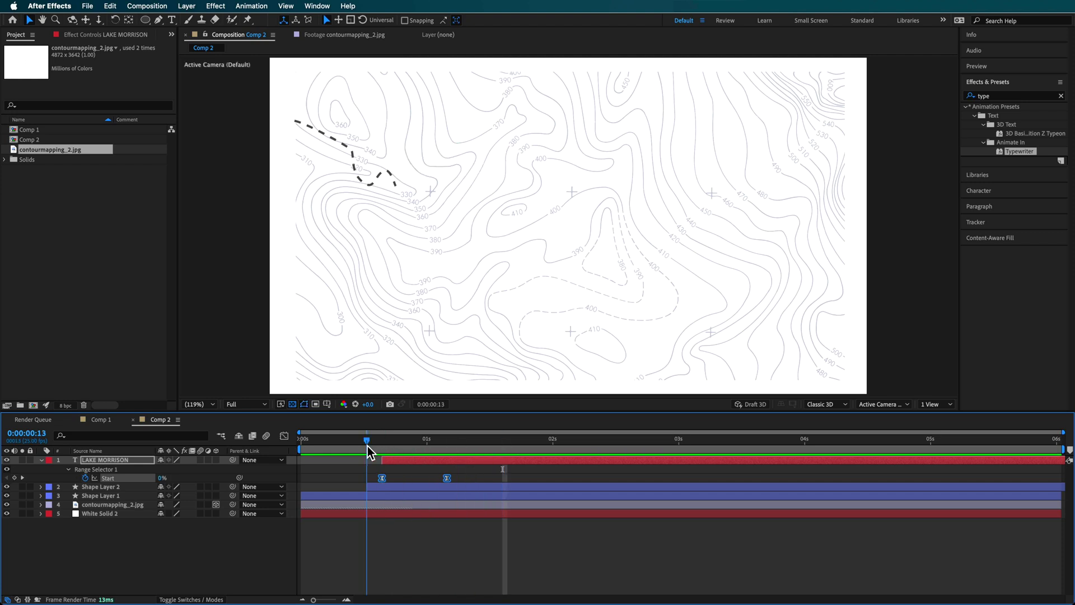
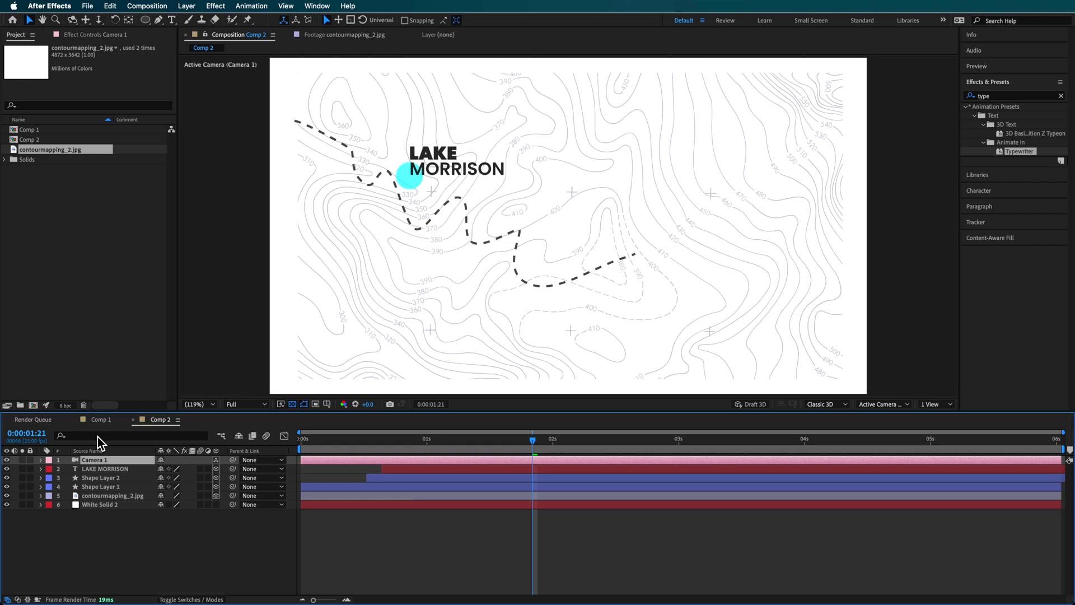
Move the LAKE MORRISON text and cyan circle together along Z toward the camera and slightly right along X.
drag(391, 441, 493, 441)
click(412, 171)
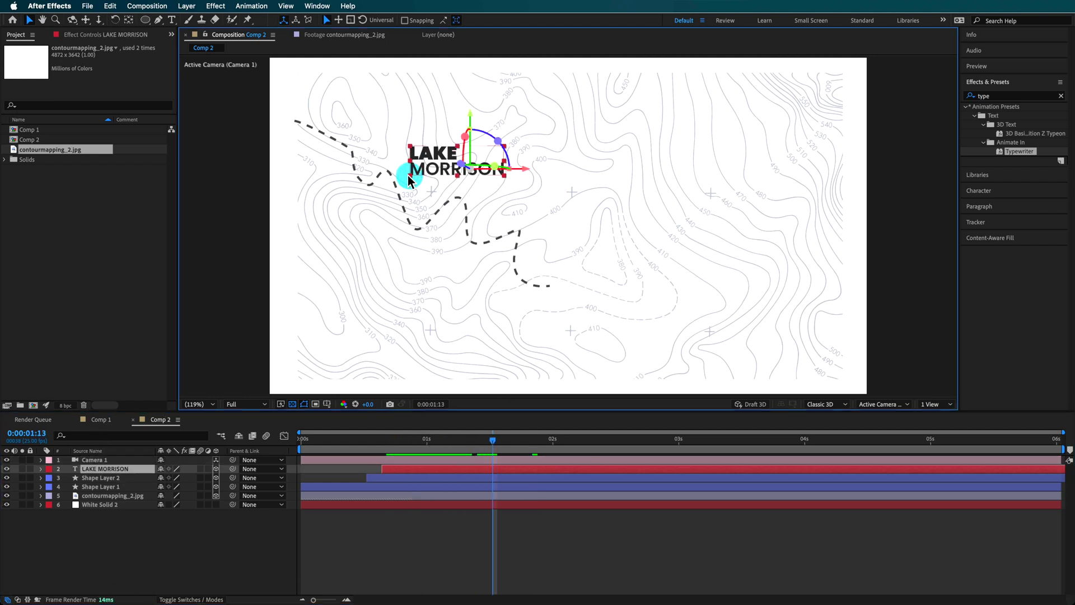
shift+click(404, 182)
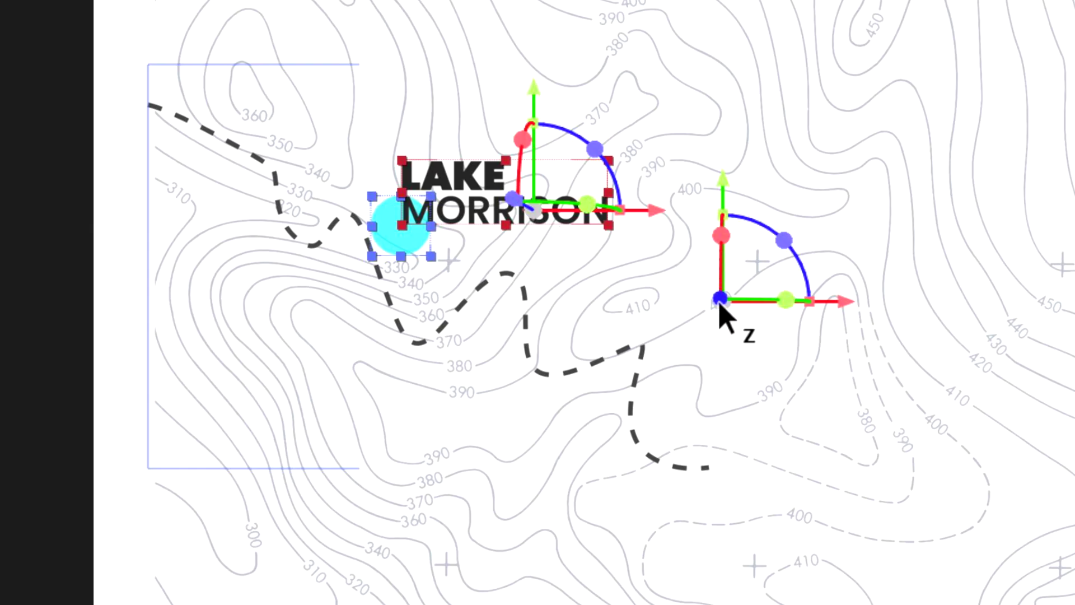
drag(555, 211, 554, 212)
drag(721, 305, 719, 302)
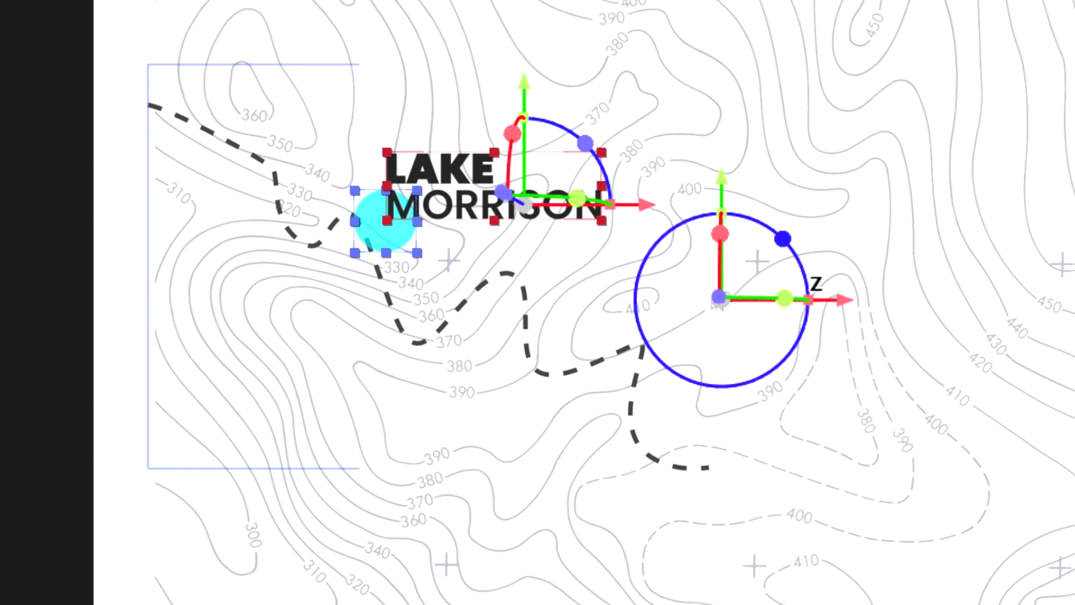
drag(847, 311, 881, 317)
From an orbited camera view, push the cyan circle back along Z behind the LAKE MORRISON label, and reset Camera 1's transform.
key(c)
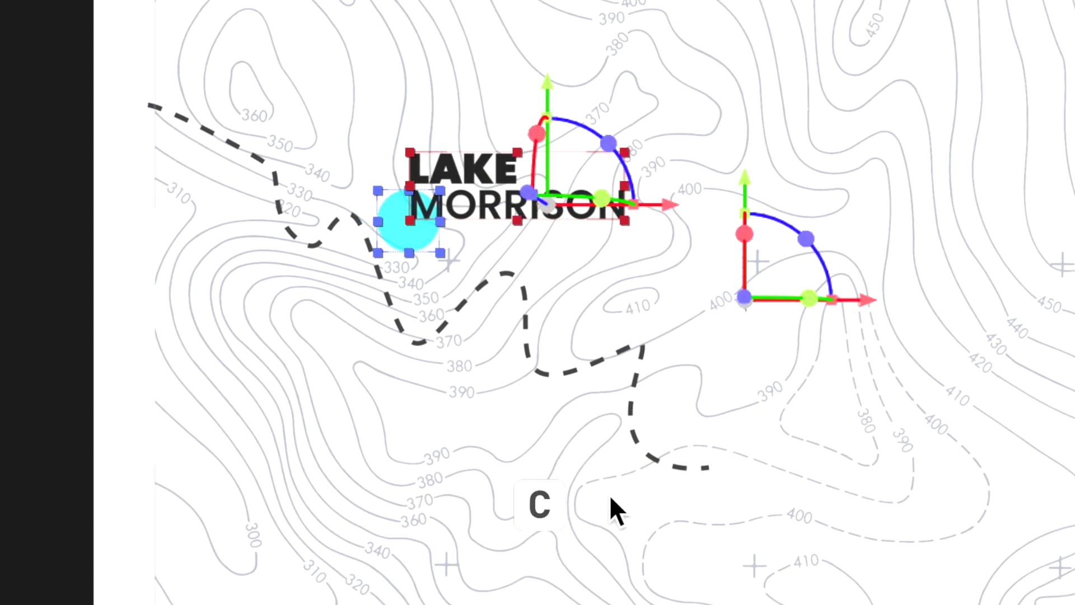
key(c)
drag(459, 249, 635, 294)
key(Escape)
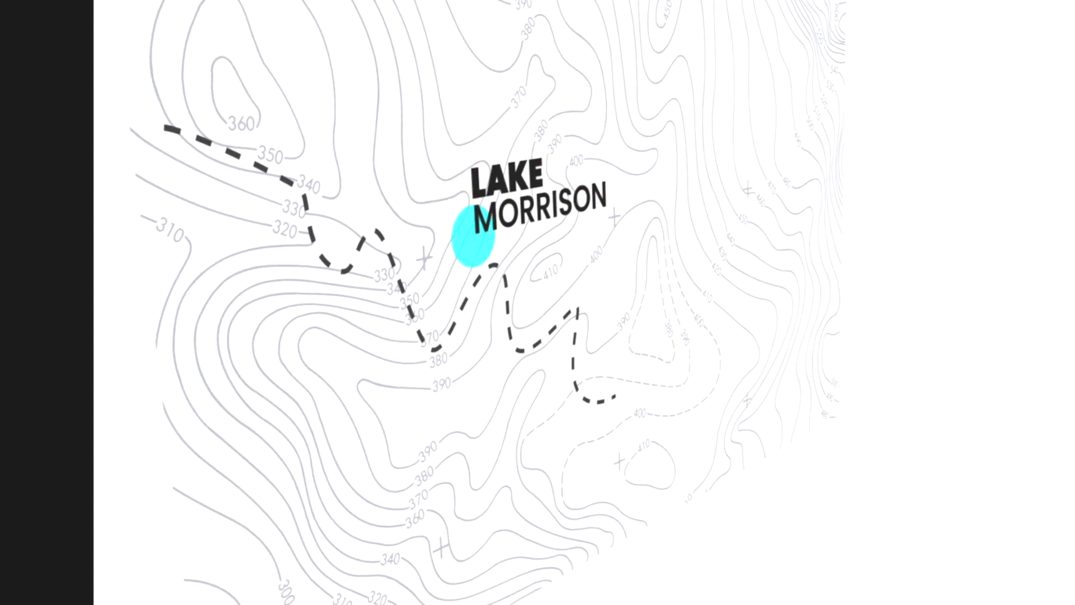
click(475, 256)
drag(774, 283, 756, 284)
drag(417, 259, 303, 185)
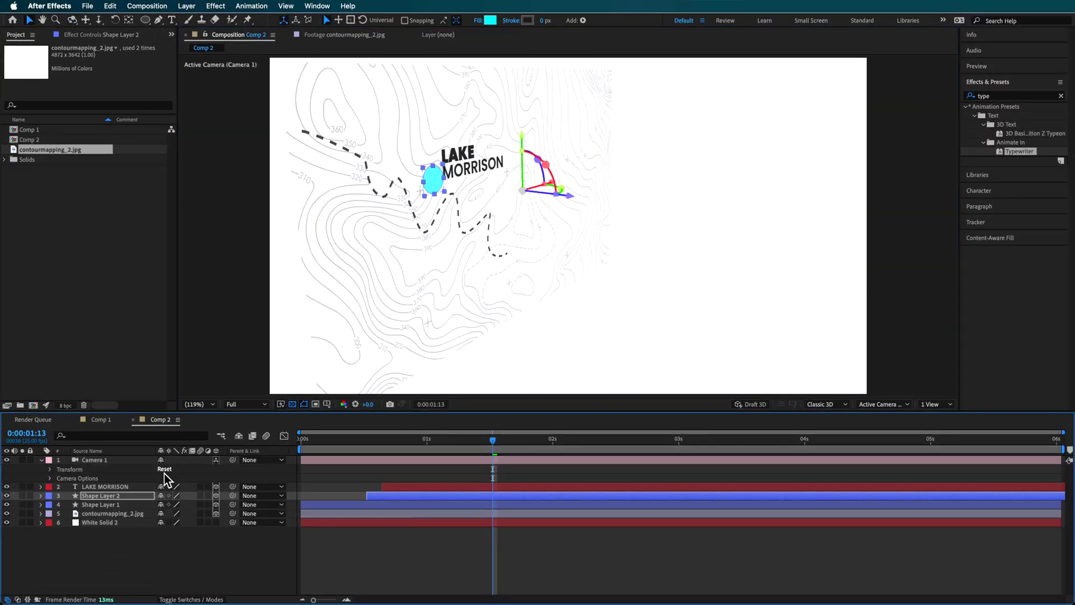
click(164, 470)
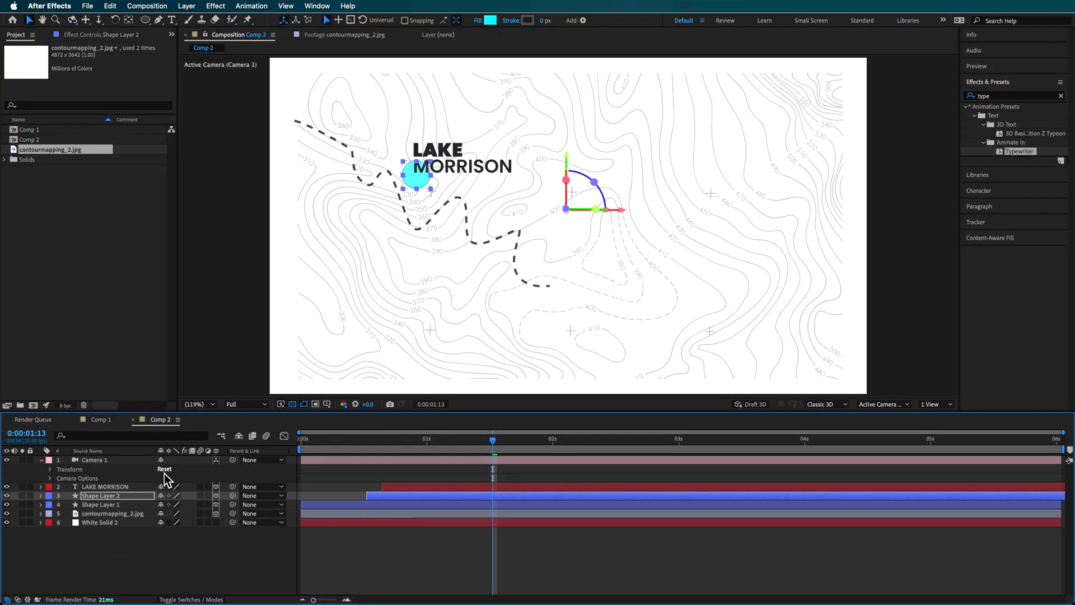
Review the finished trail, dots and labels in Comp 1 at 0:00:03:15, including the ROCKY LOOKOUT text and its green dot.
click(398, 555)
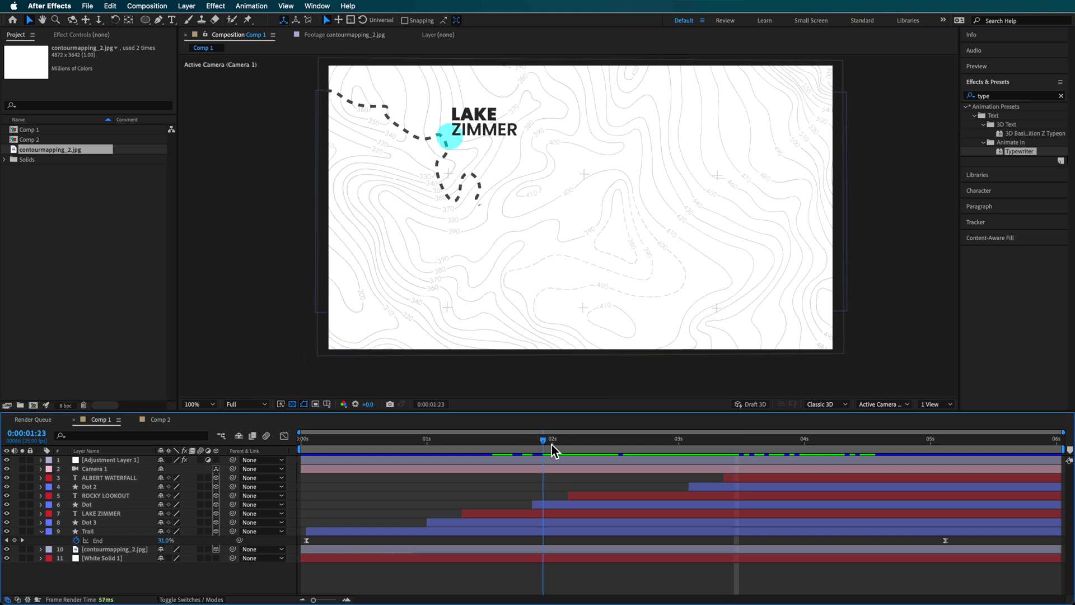
drag(547, 443, 755, 487)
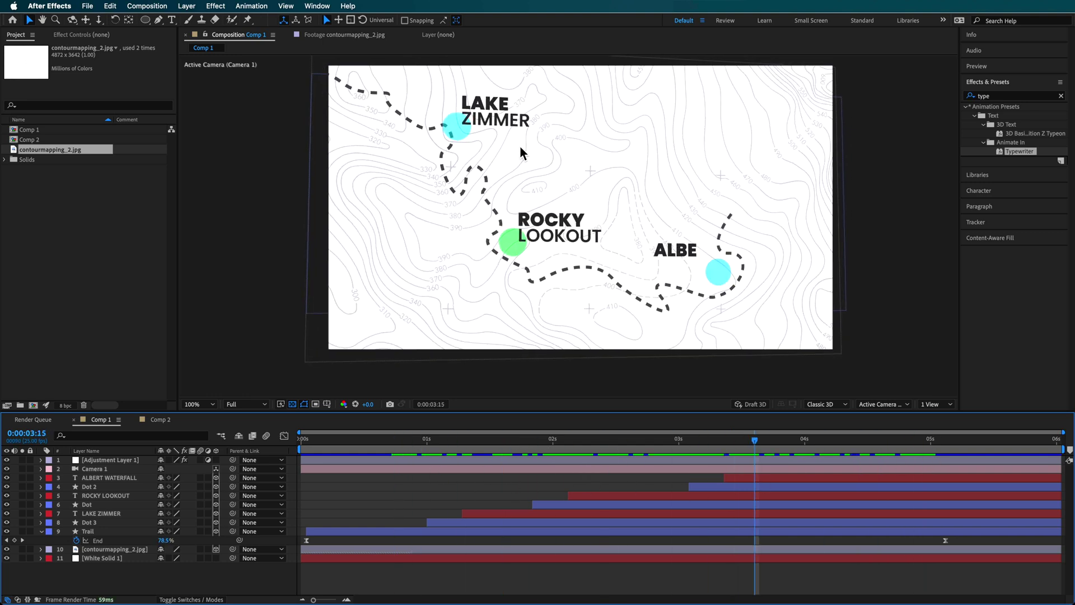
click(638, 496)
shift+click(636, 504)
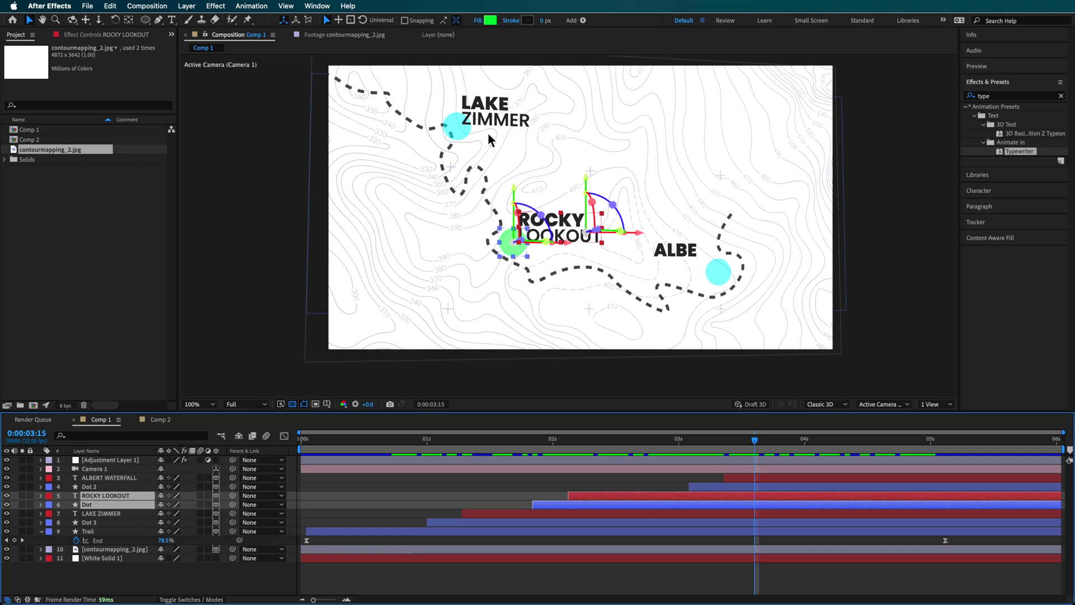
key(F2)
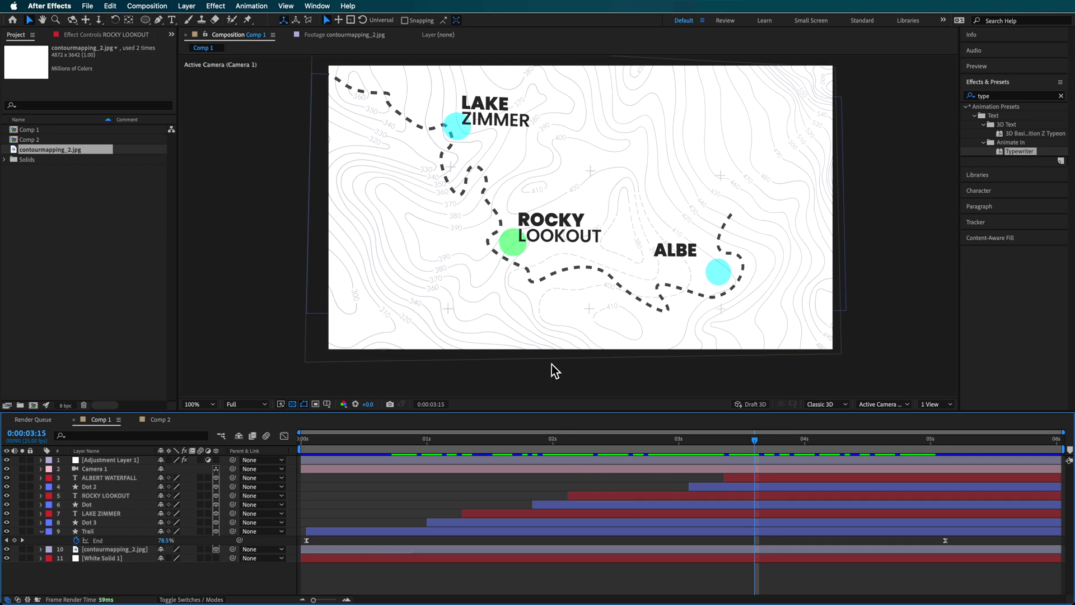
click(515, 249)
click(90, 487)
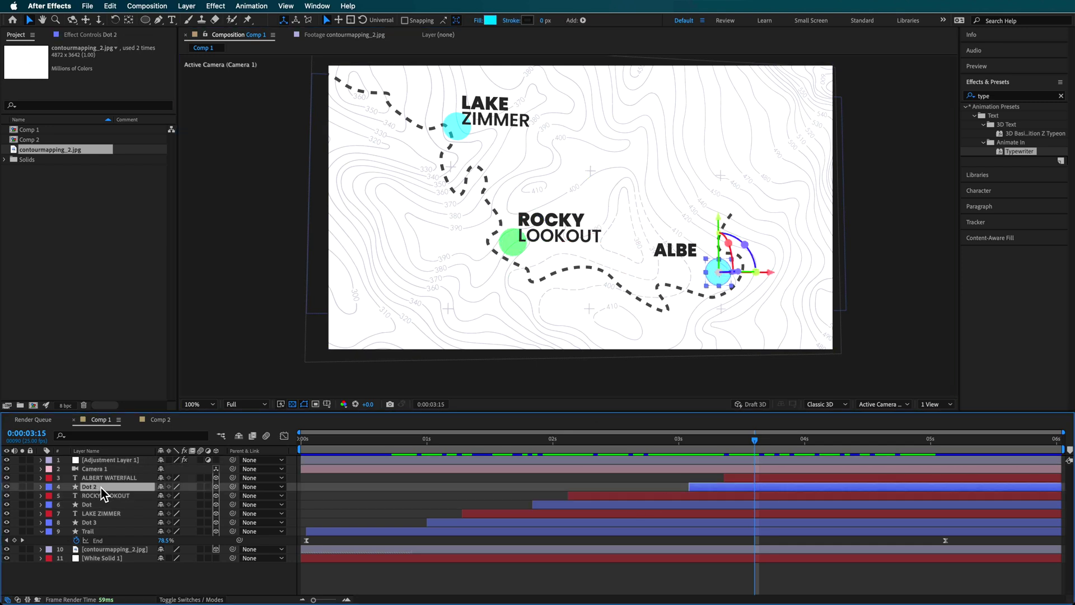
click(491, 20)
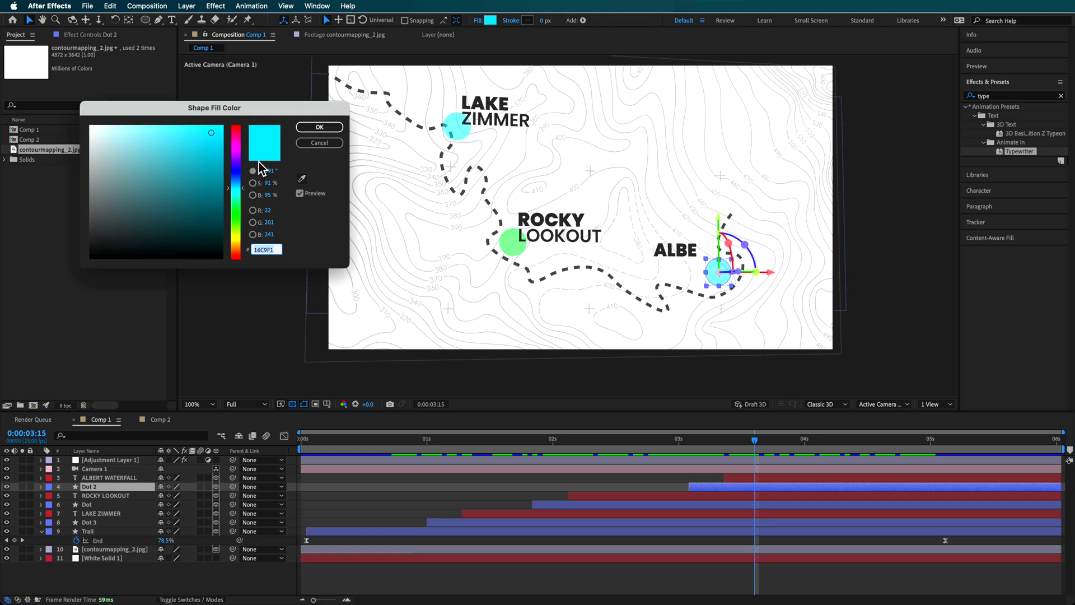
click(115, 217)
click(157, 223)
click(324, 144)
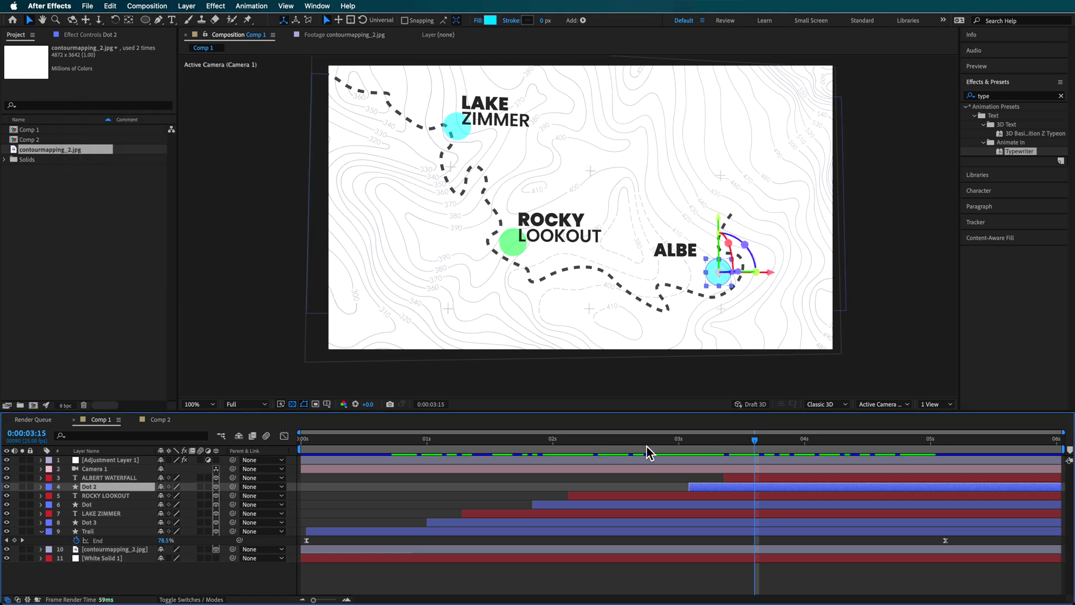
In Comp 2, enable keyframing for Camera 1's Point of Interest and Position at 0:00:00:00.
click(663, 486)
drag(764, 439, 431, 485)
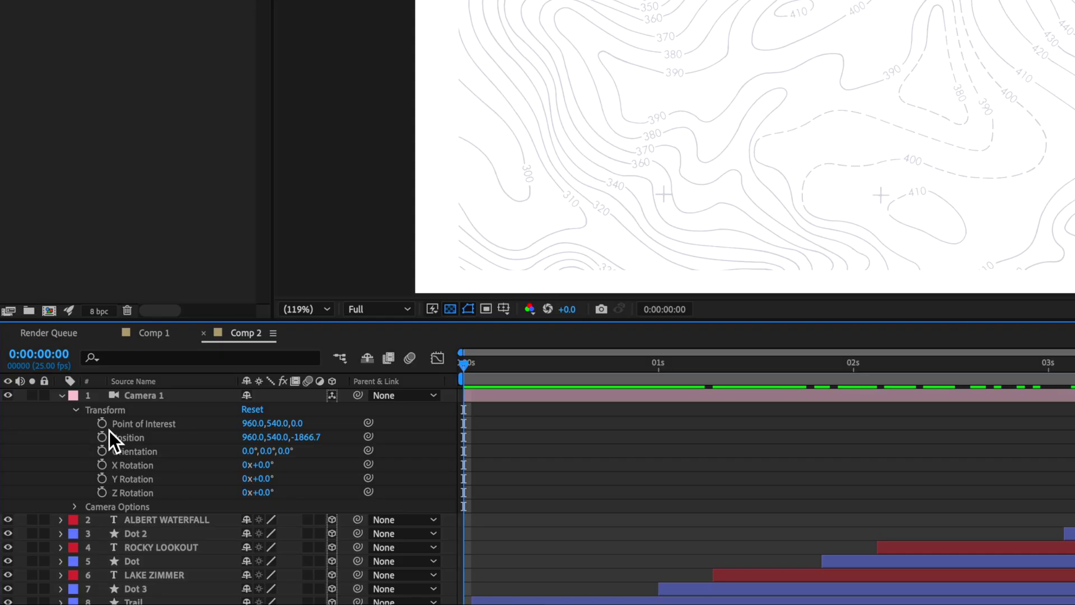
click(105, 428)
click(103, 438)
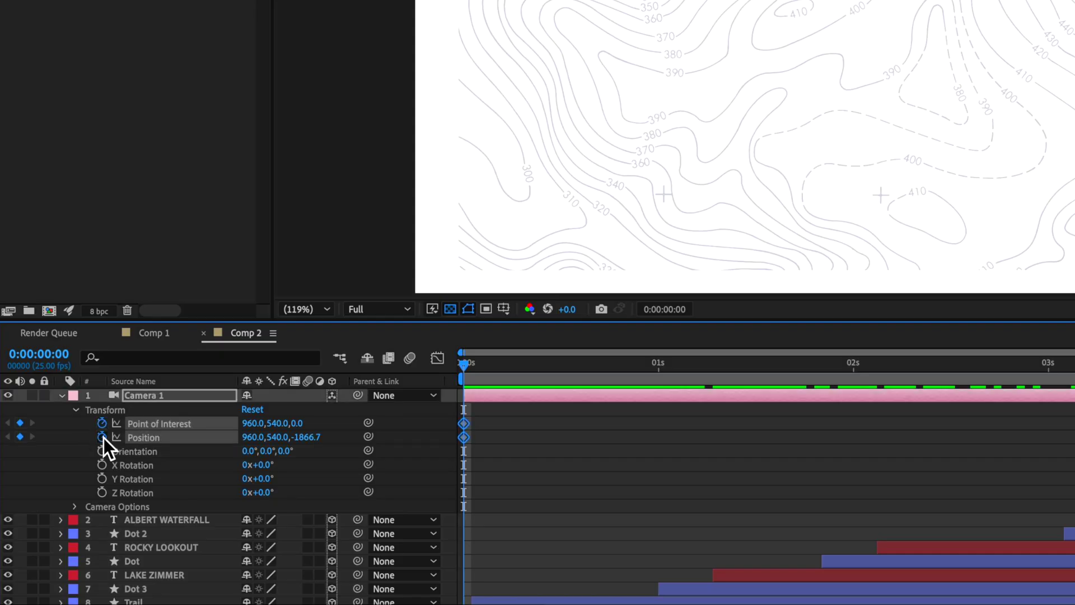
At 0:00:01:01, pan the camera slightly and dolly in to about Position 929.2, 548.0, -1598.5, keyframing both camera properties.
drag(480, 364, 551, 373)
drag(675, 384, 672, 386)
key(c)
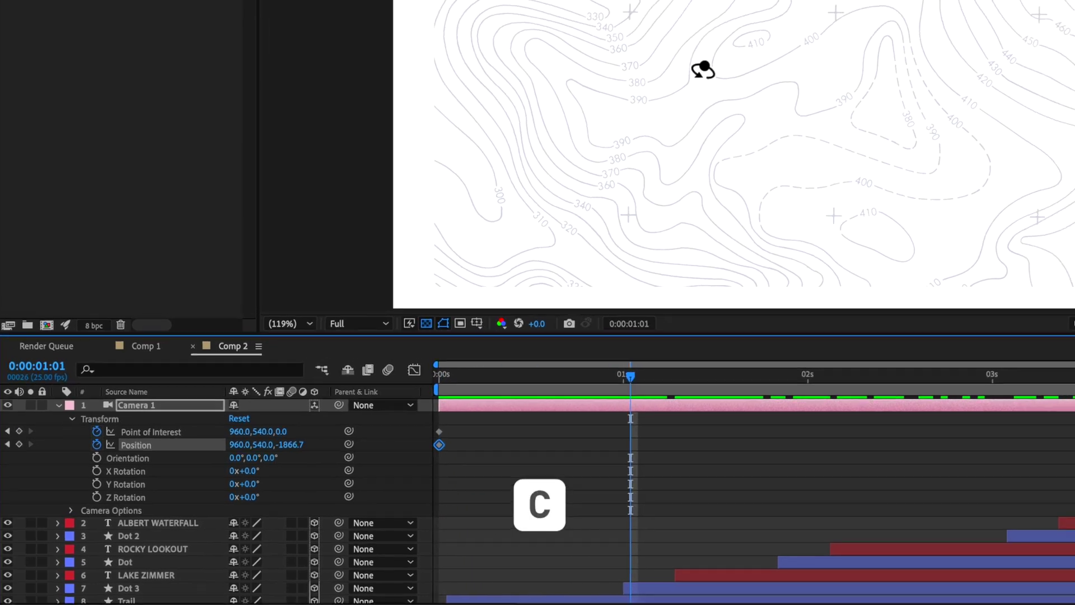
key(c)
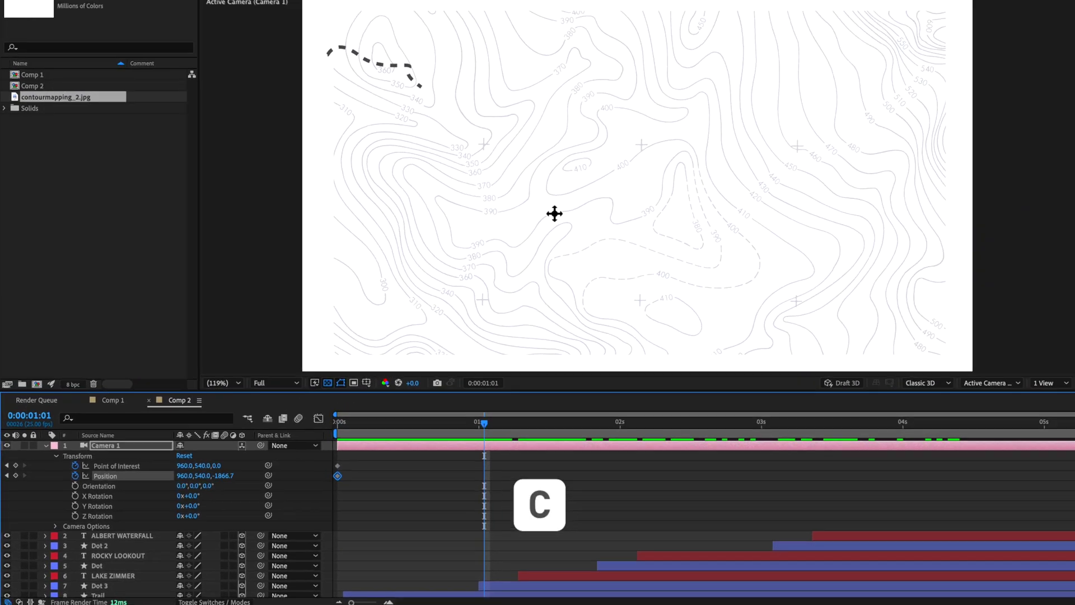
key(c)
drag(734, 88, 737, 82)
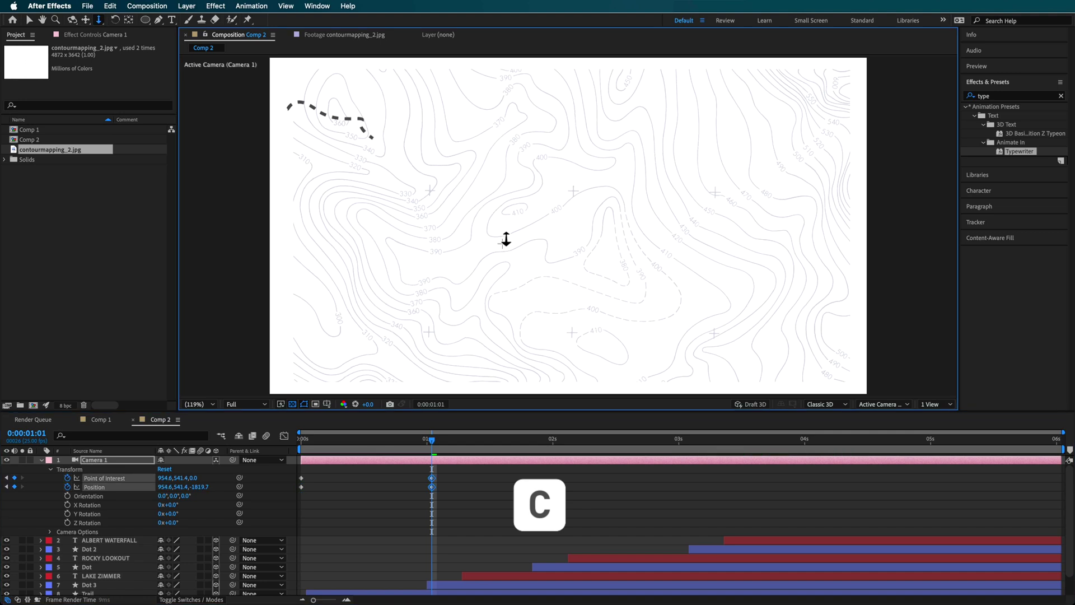
drag(506, 239, 501, 199)
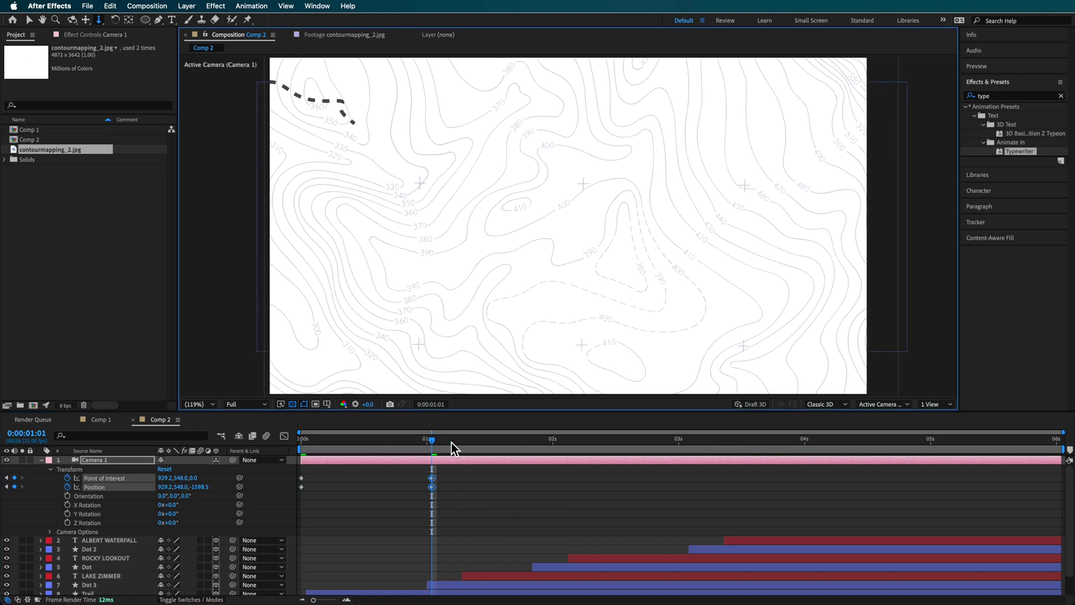
At 0:00:06:00, move the camera closer and orbit it to an angled view, with Position about -46.1, 531.6, -1129.5.
drag(451, 442, 1064, 447)
drag(537, 205, 578, 204)
key(c)
drag(480, 221, 604, 168)
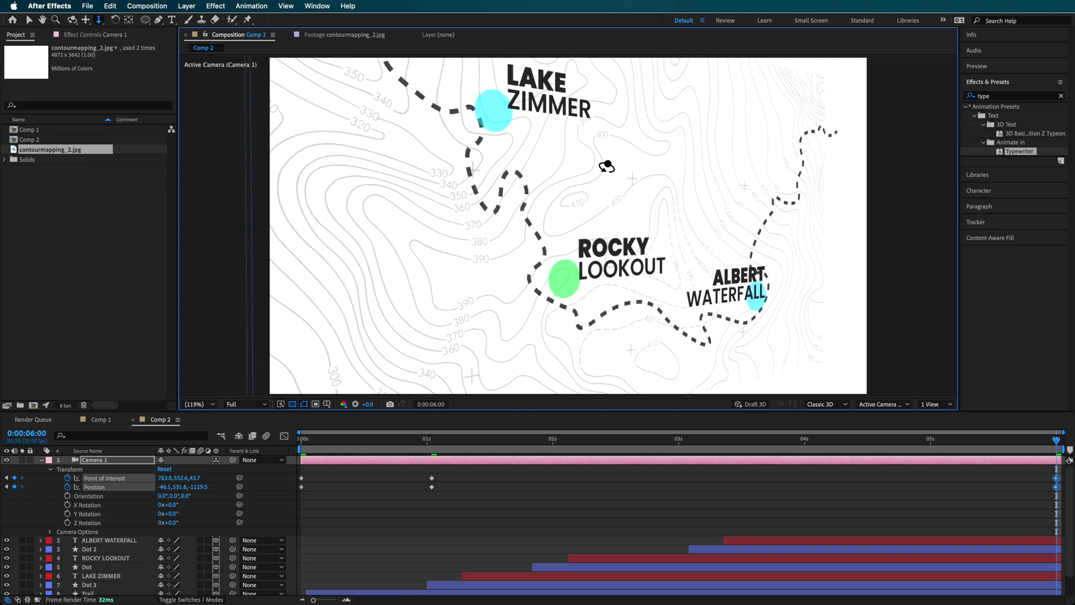
Apply Easy Ease to all of Camera 1's Point of Interest and Position keyframes.
key(Home)
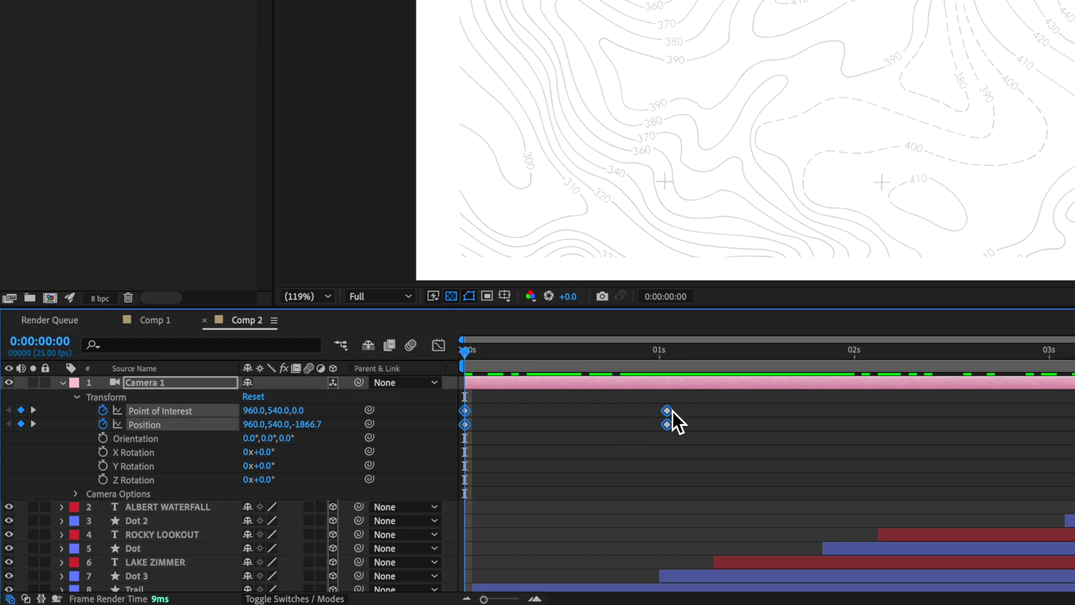
right_click(667, 410)
mouse_move(784, 590)
click(879, 482)
In the speed graph, lengthen the incoming ease handle of the Point of Interest keyframe at 0:00:01:01.
key(shift+F3)
click(161, 411)
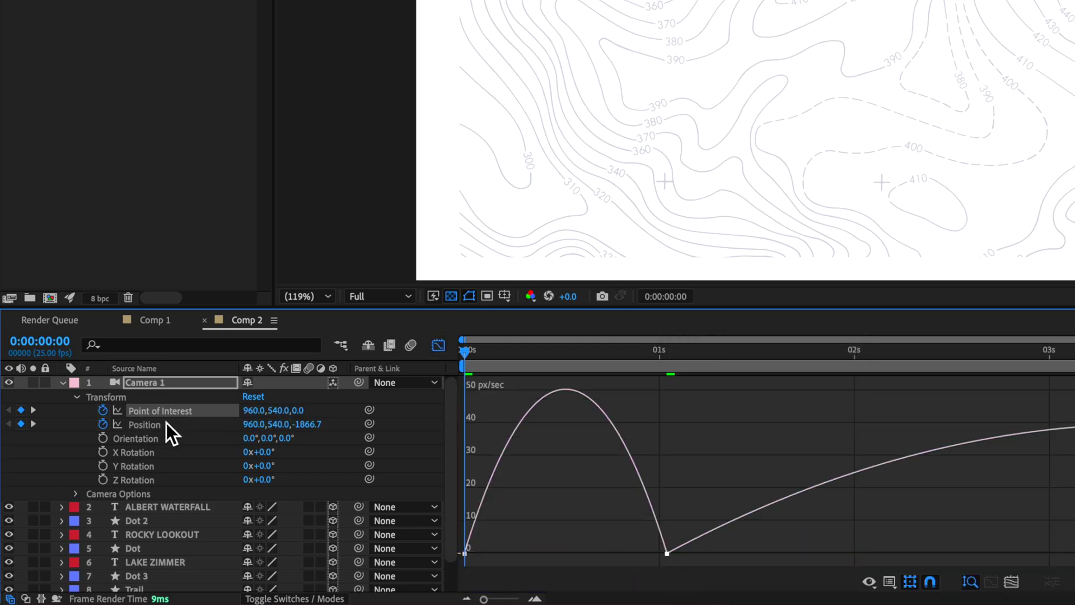
click(667, 553)
drag(635, 554, 608, 553)
Lengthen the incoming ease handle of the Position keyframe at 0:00:01:01 and preview the camera animation.
click(179, 424)
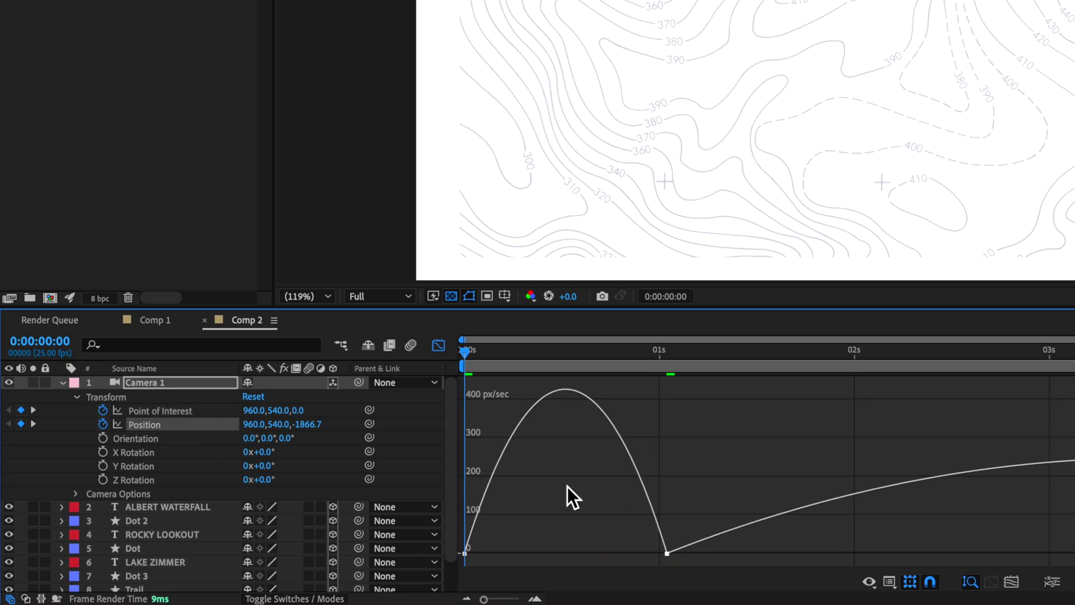
click(667, 553)
drag(632, 553, 610, 554)
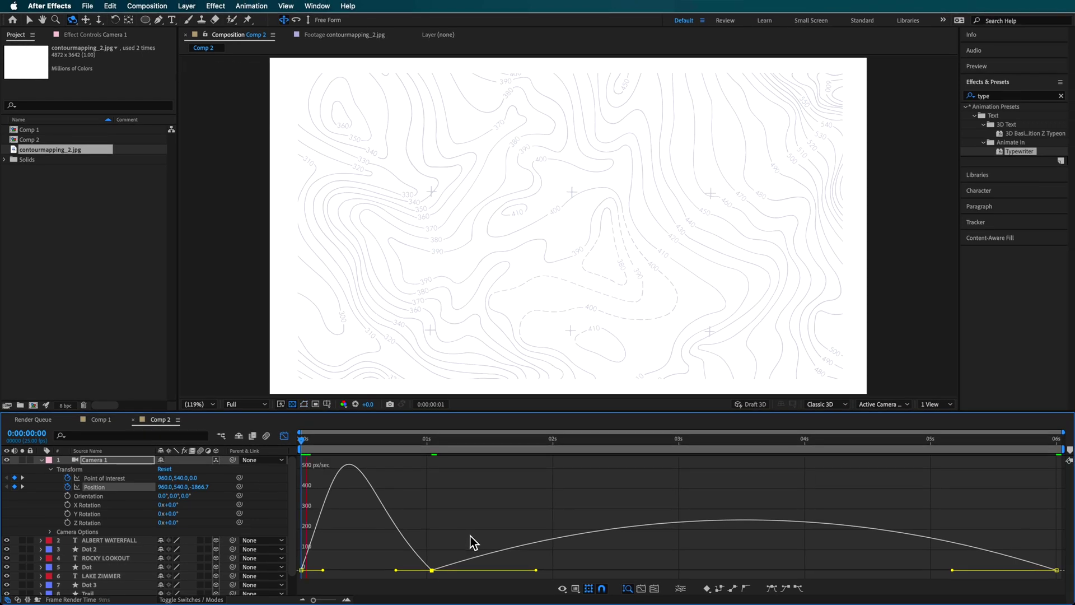
key(space)
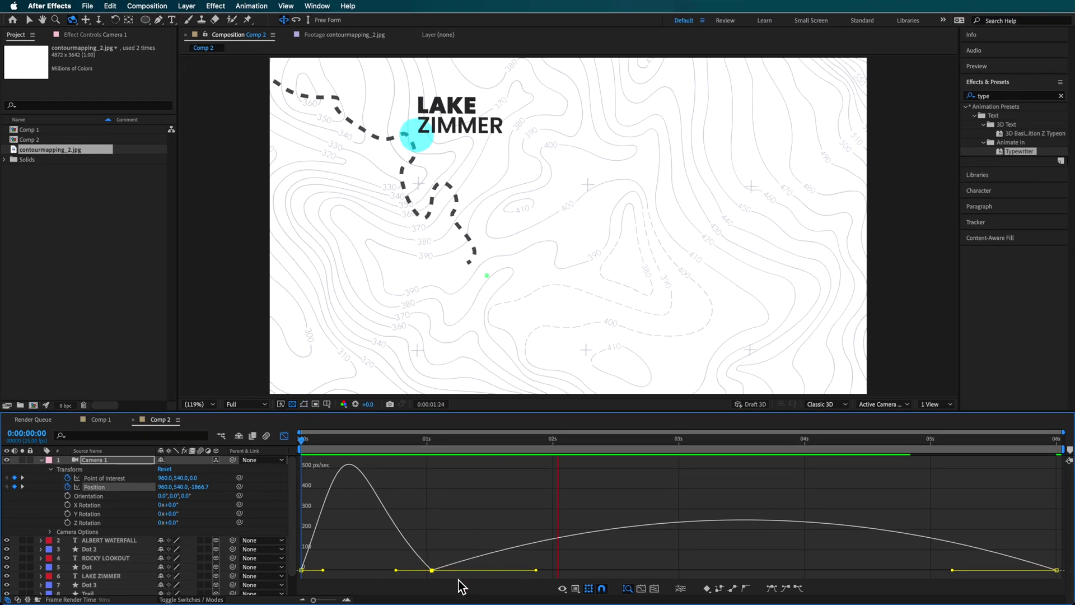